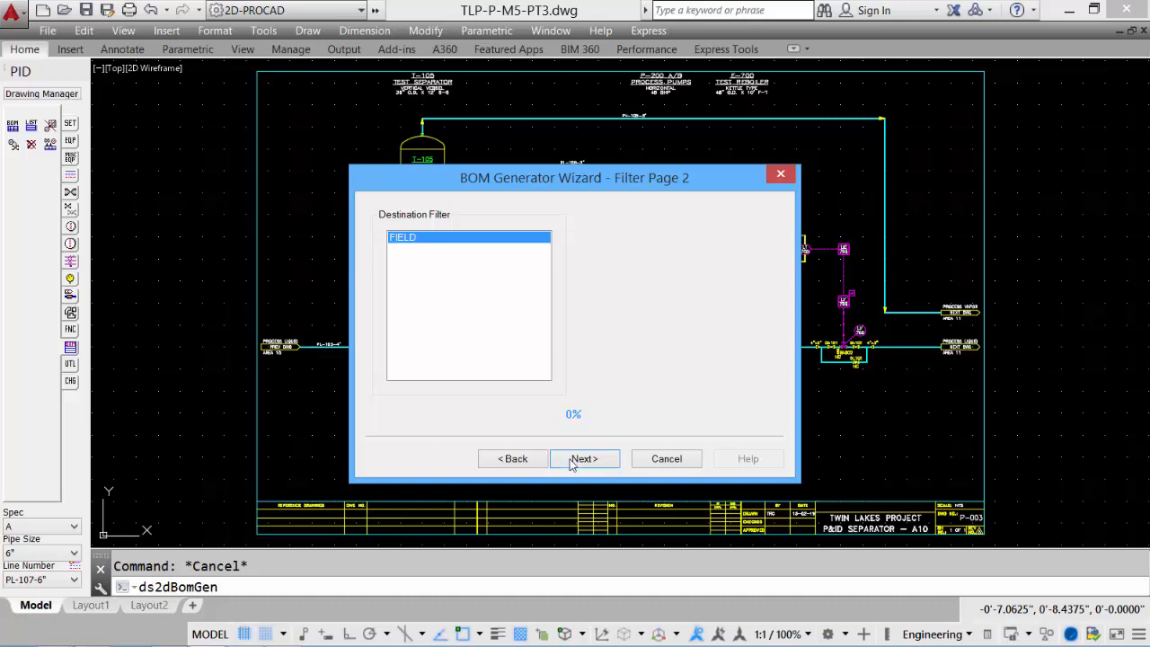
Preview the Valve BOM as a Webpage (HTML) with the FIELD destination filter, without saving the file
{"action": "left_click", "coordinate": [582, 459]}
{"action": "left_click", "coordinate": [408, 246]}
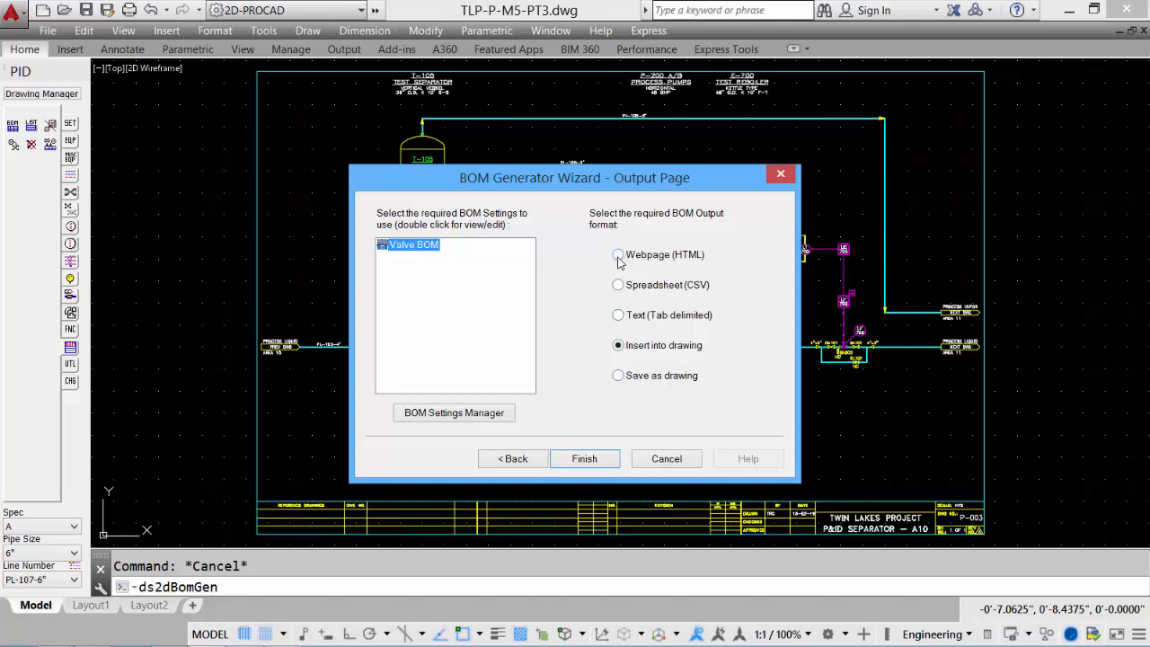
{"action": "left_click", "coordinate": [619, 255]}
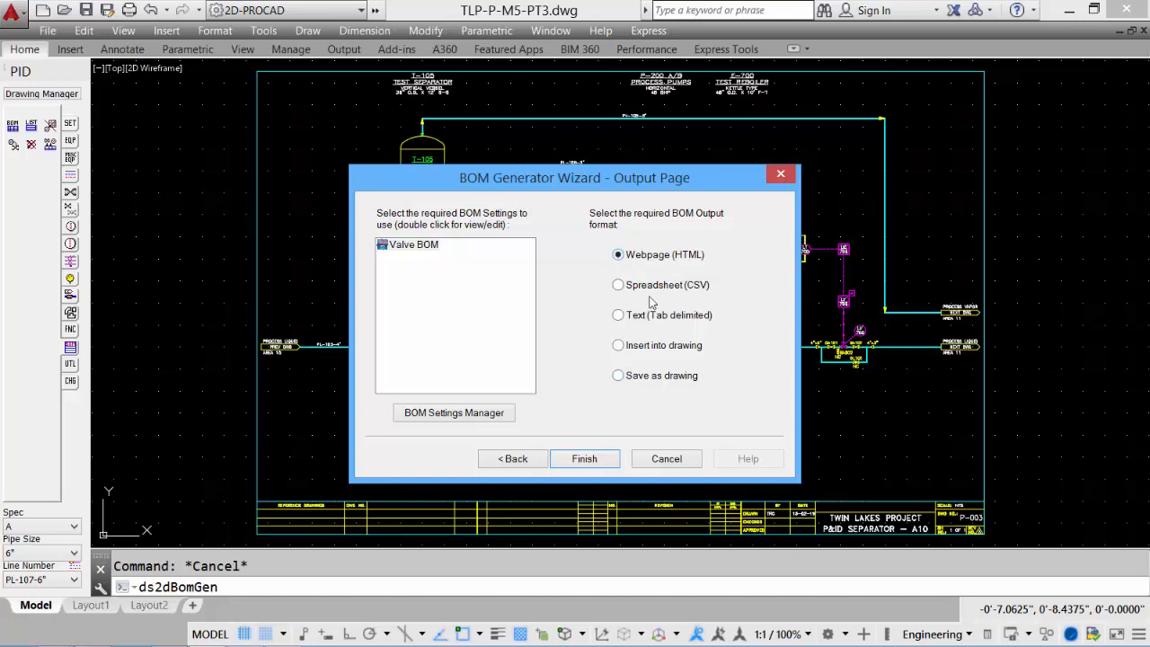
{"action": "left_click", "coordinate": [585, 461]}
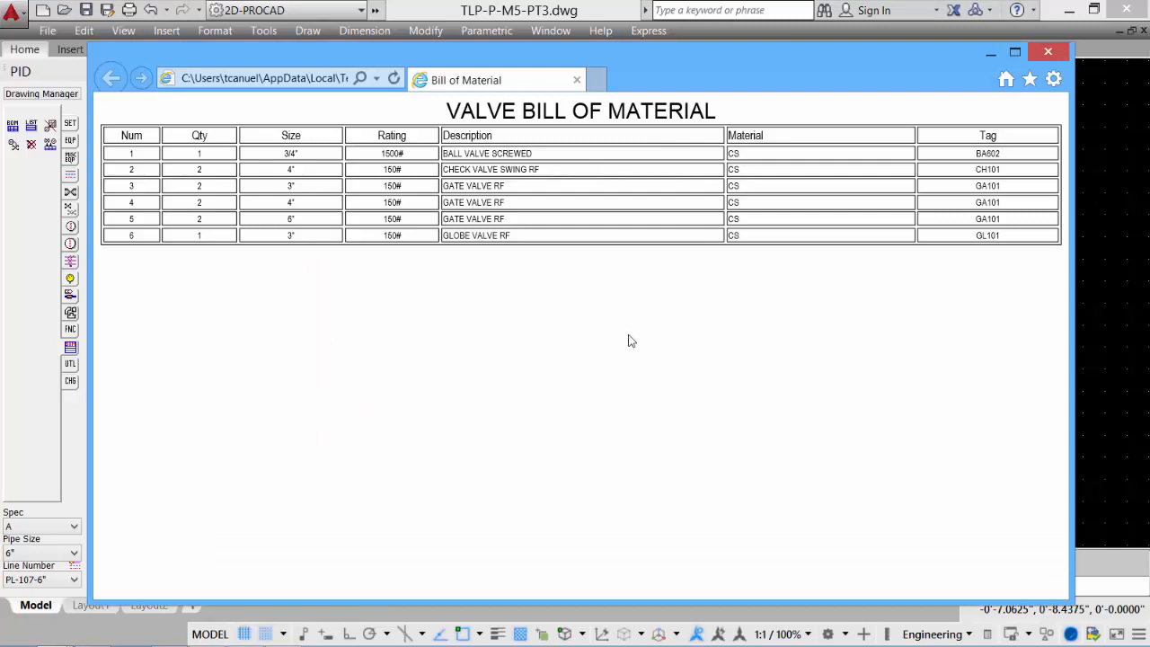
{"action": "left_click", "coordinate": [1061, 55]}
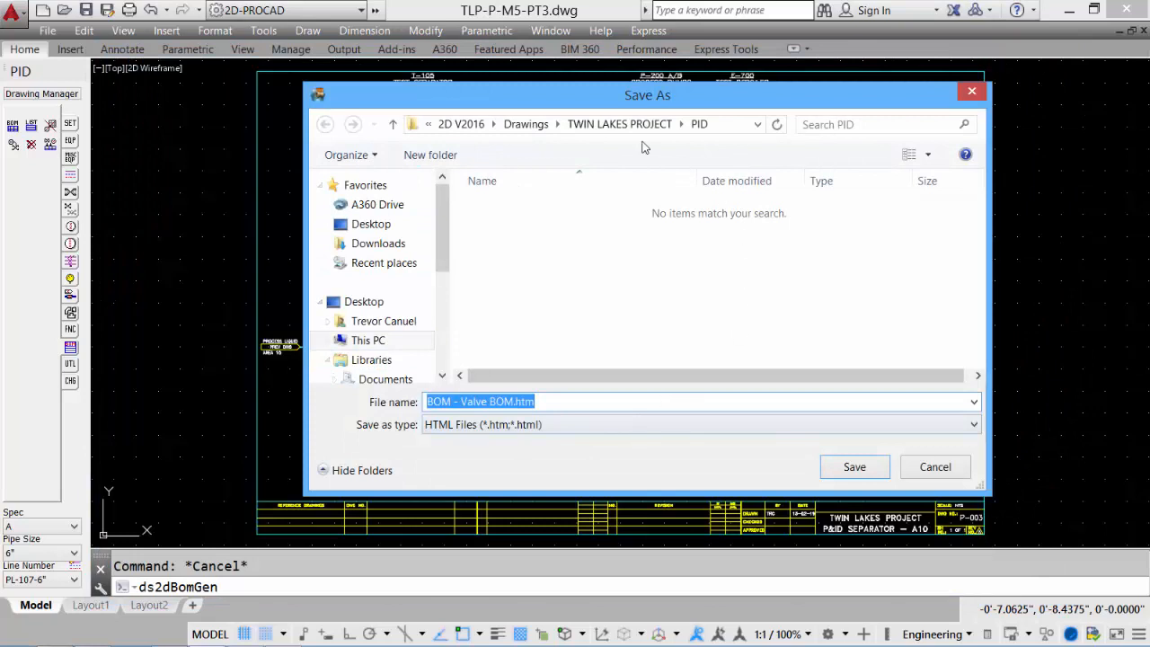
{"action": "left_click", "coordinate": [935, 467]}
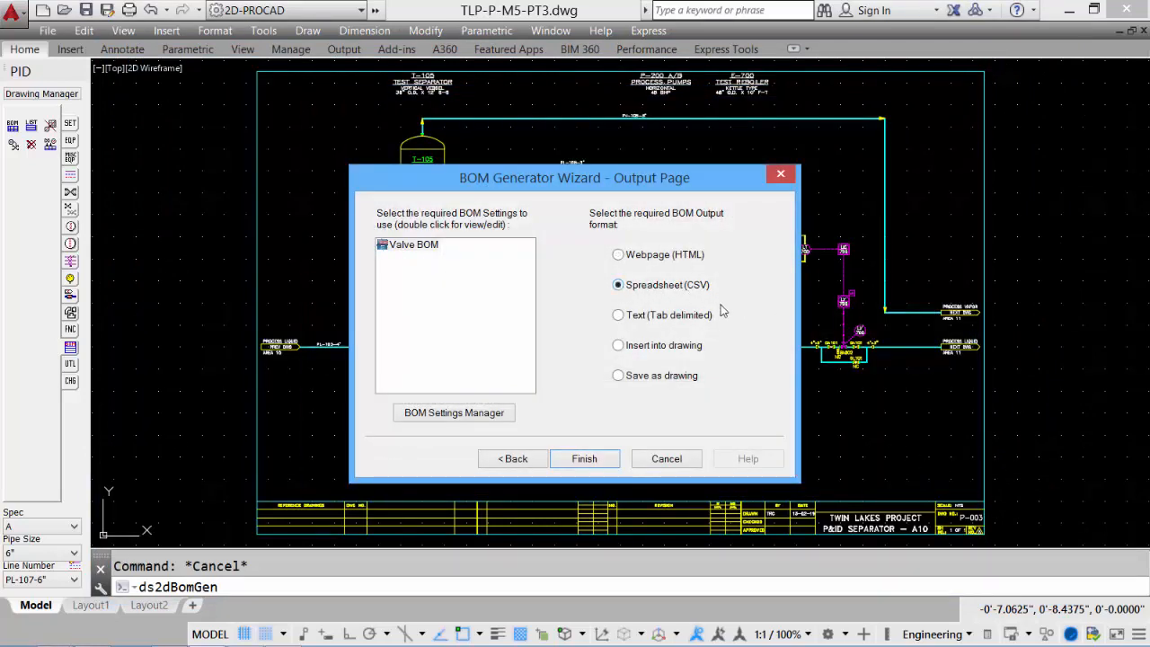
Preview the Valve BOM output in the Spreadsheet (CSV) and Text (Tab delimited) formats
{"action": "left_click", "coordinate": [585, 460]}
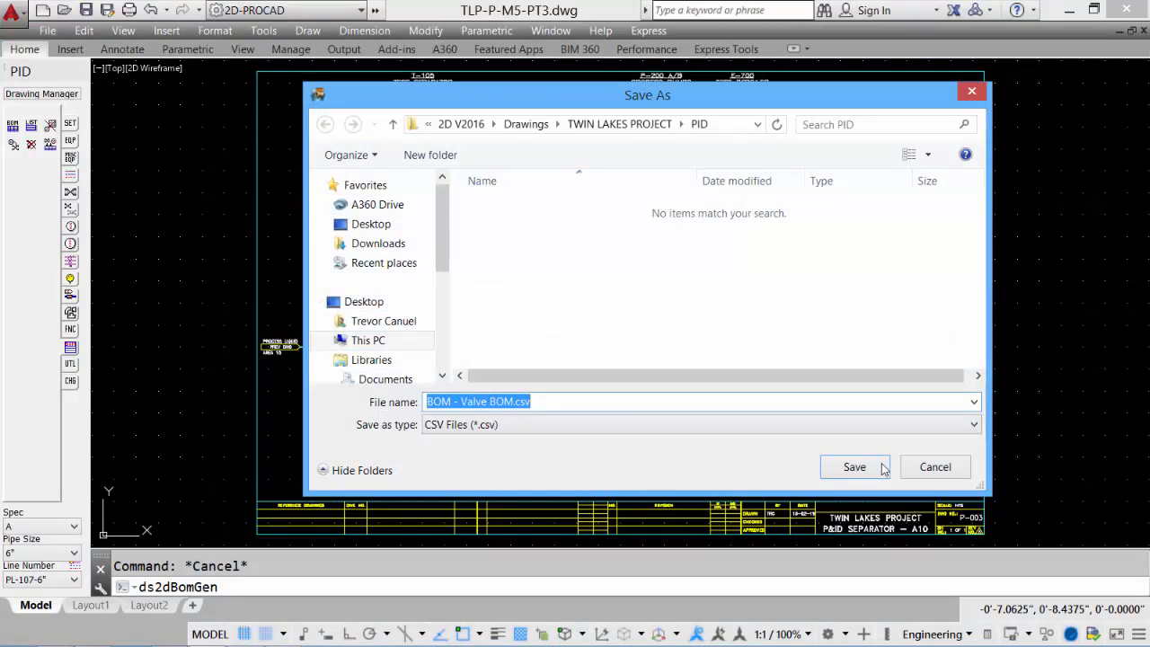
{"action": "left_click", "coordinate": [855, 466]}
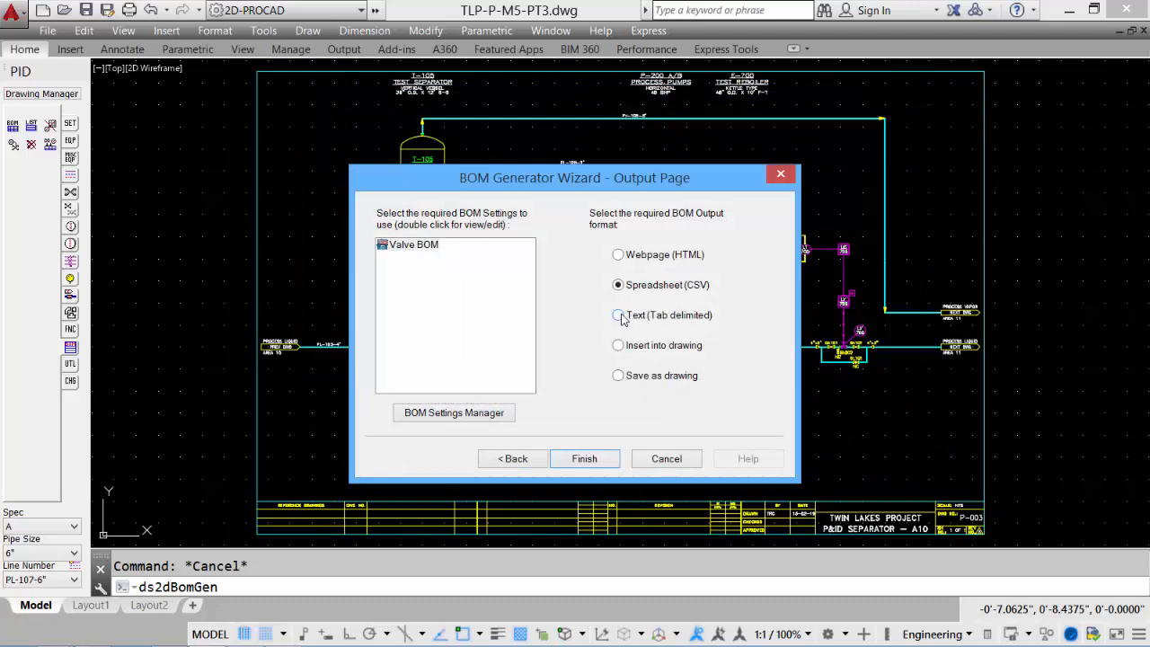
{"action": "left_click", "coordinate": [619, 316]}
{"action": "left_click", "coordinate": [584, 459]}
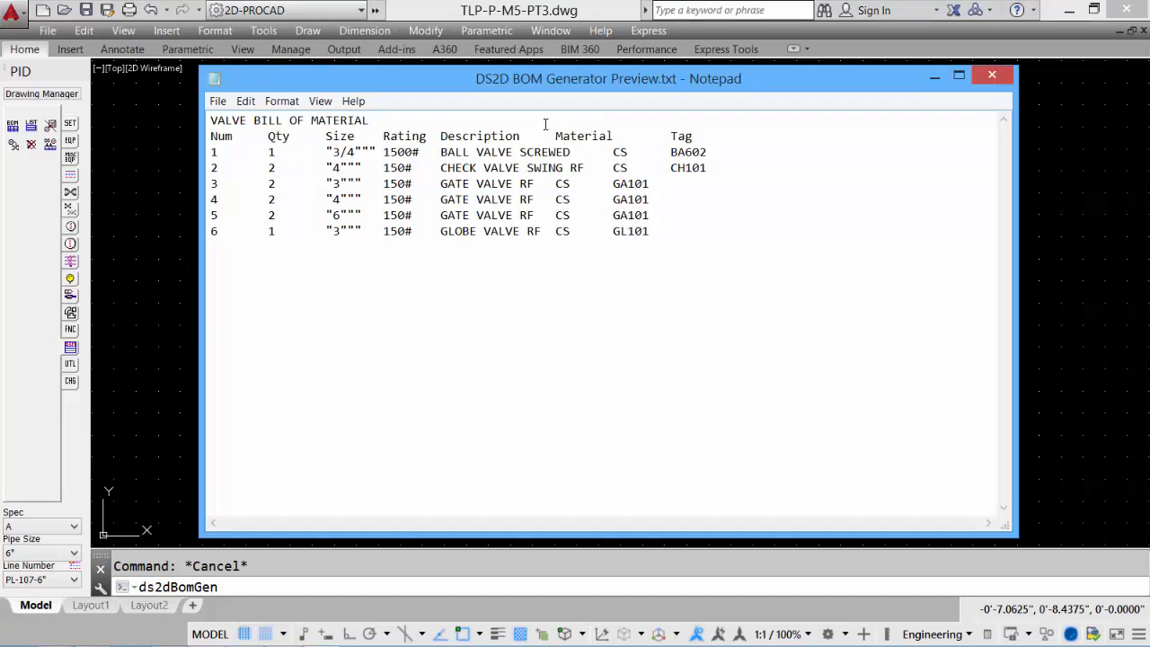
{"action": "left_click", "coordinate": [996, 77]}
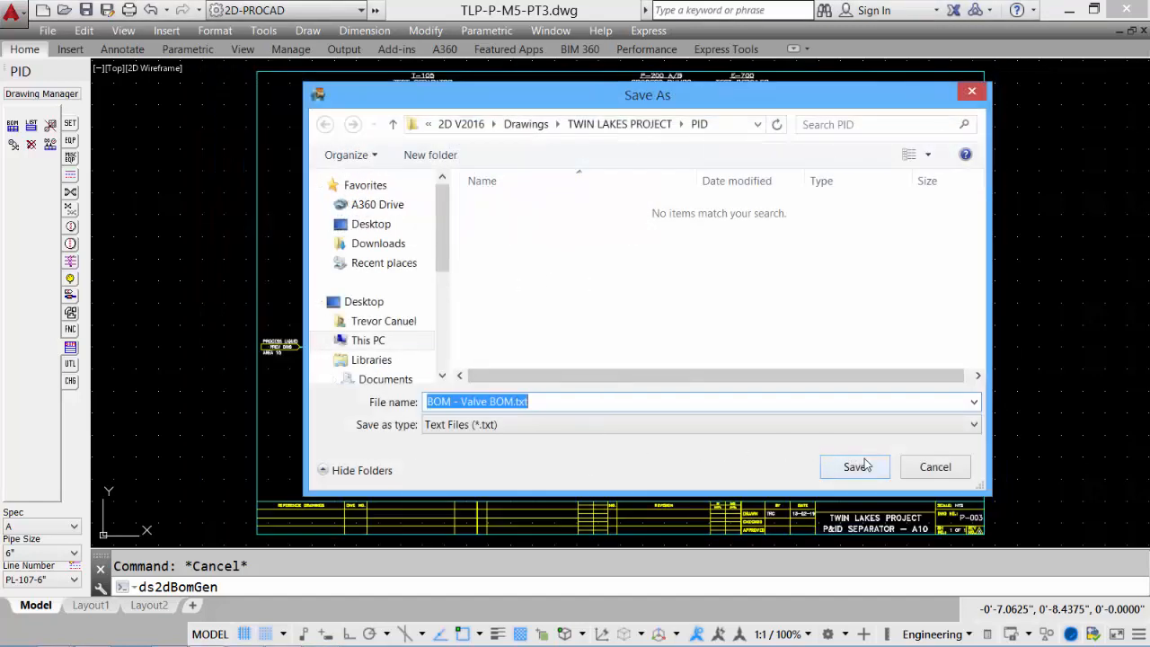
{"action": "left_click", "coordinate": [937, 468]}
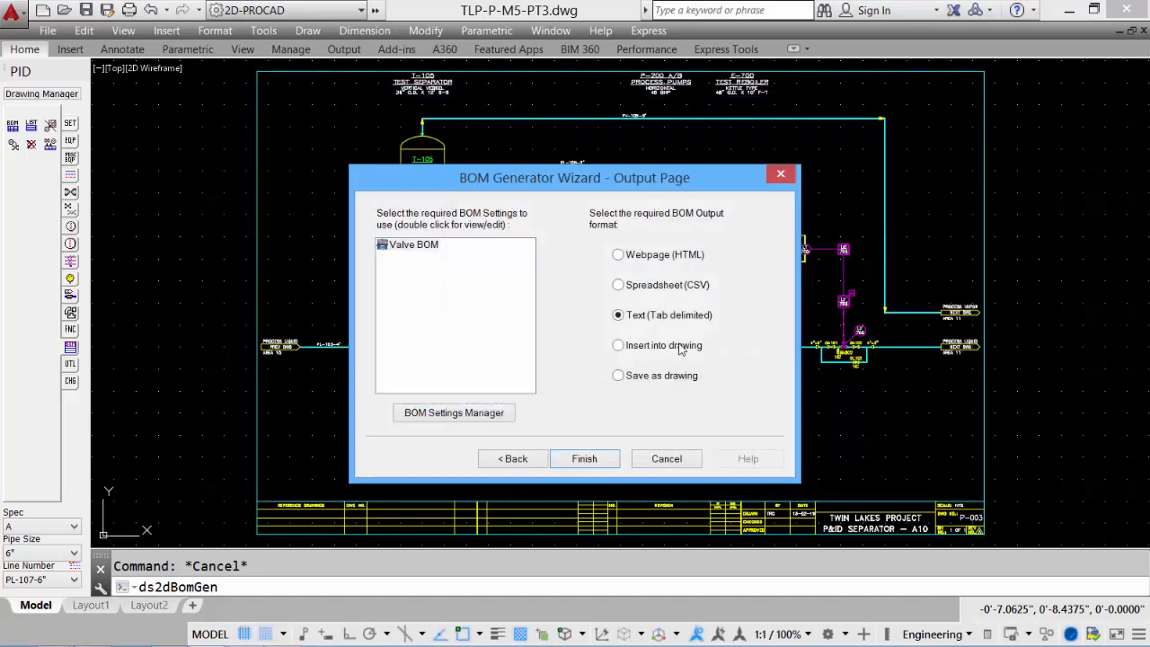
Check the Save as drawing output of the Valve BOM, cancelling before the file is saved
{"action": "left_click", "coordinate": [618, 346]}
{"action": "left_click", "coordinate": [584, 459]}
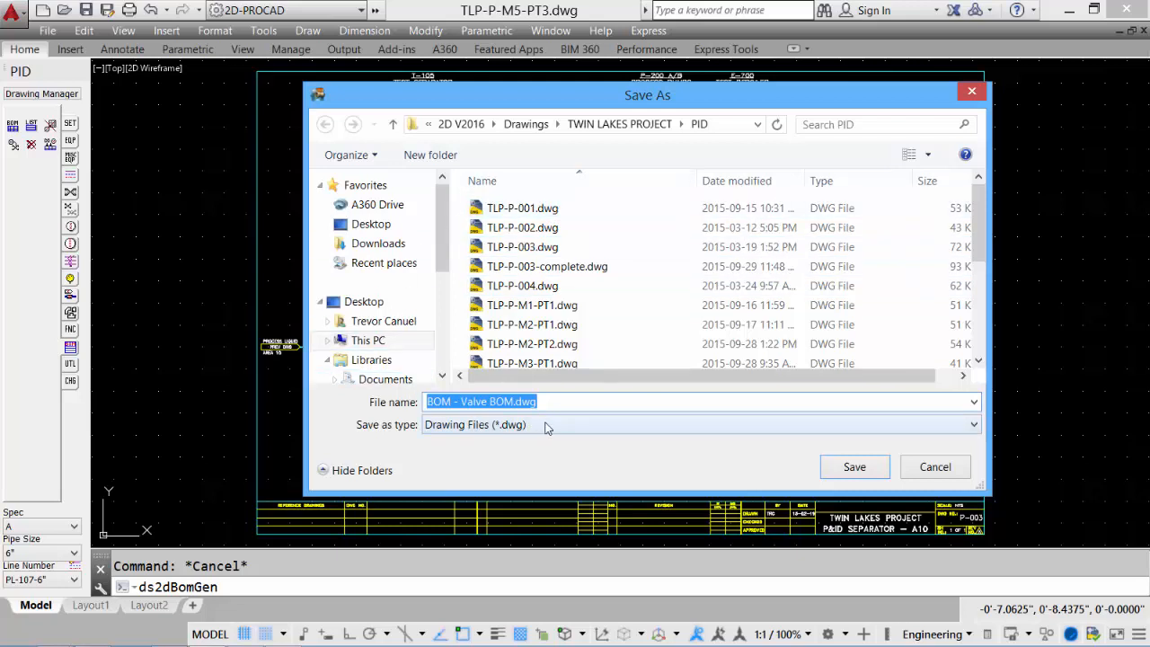
{"action": "left_click", "coordinate": [926, 469]}
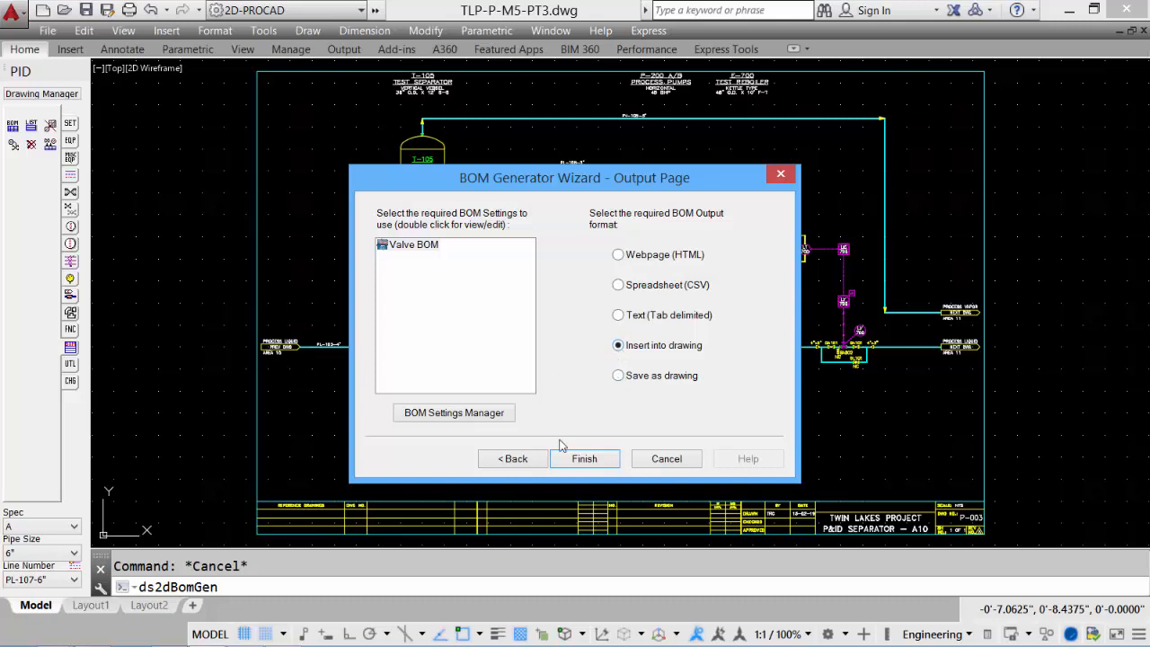
Insert the Valve BOM into the drawing at the border's upper-right corner without adding balloons
{"action": "left_click", "coordinate": [584, 459]}
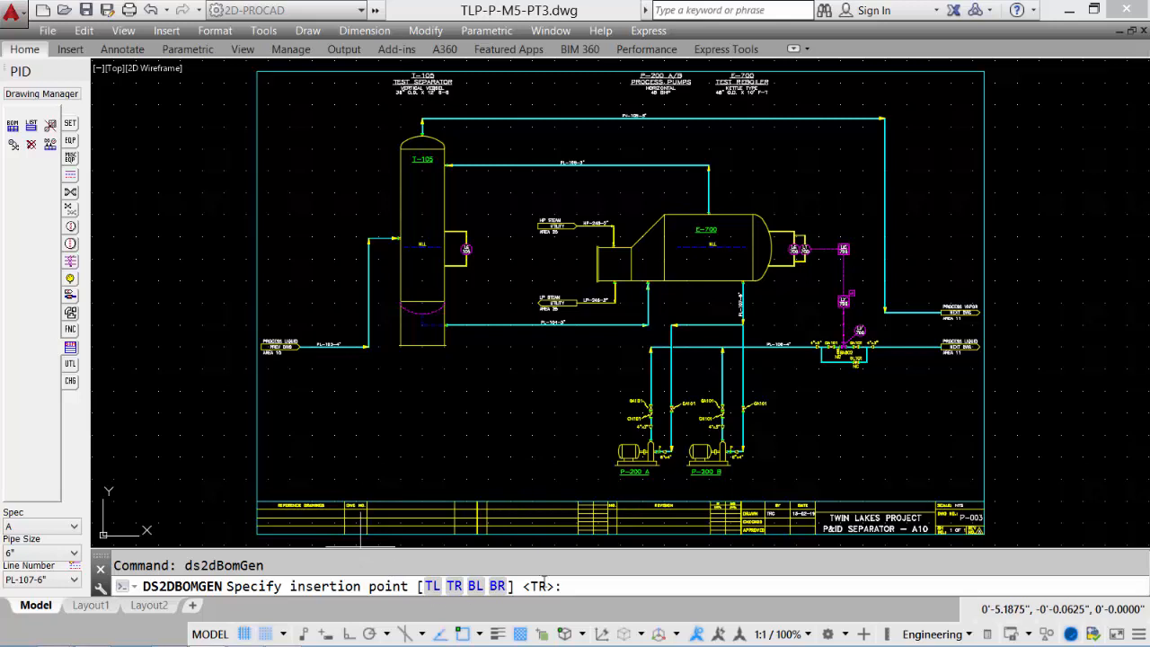
{"action": "left_click", "coordinate": [975, 78]}
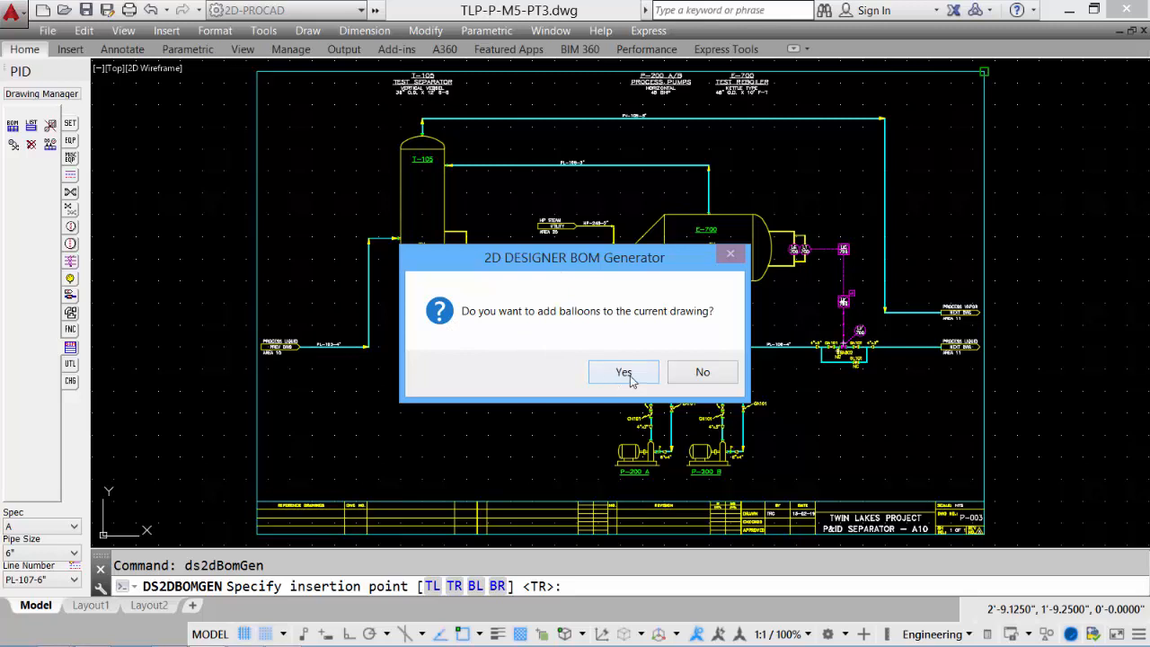
{"action": "left_click", "coordinate": [700, 374]}
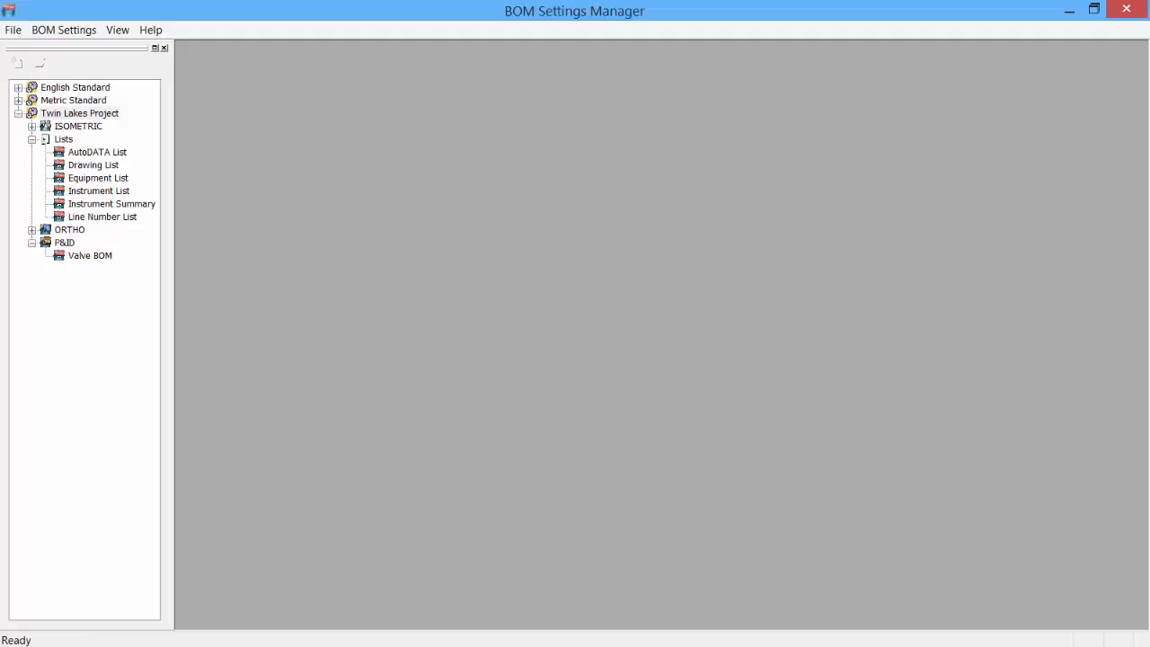
Review the layout, sorting and preview settings of the Twin Lakes Project P&ID Valve BOM, and close the BOM Settings Manager
{"action": "left_click", "coordinate": [86, 259]}
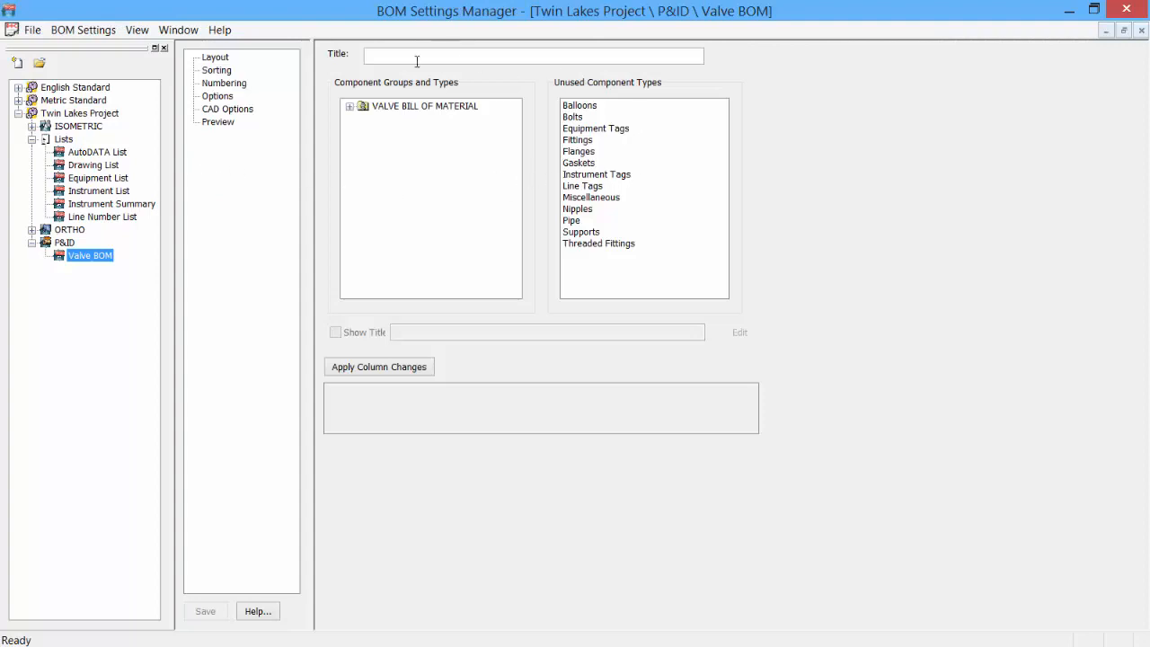
{"action": "left_click", "coordinate": [215, 57]}
{"action": "left_click", "coordinate": [220, 71]}
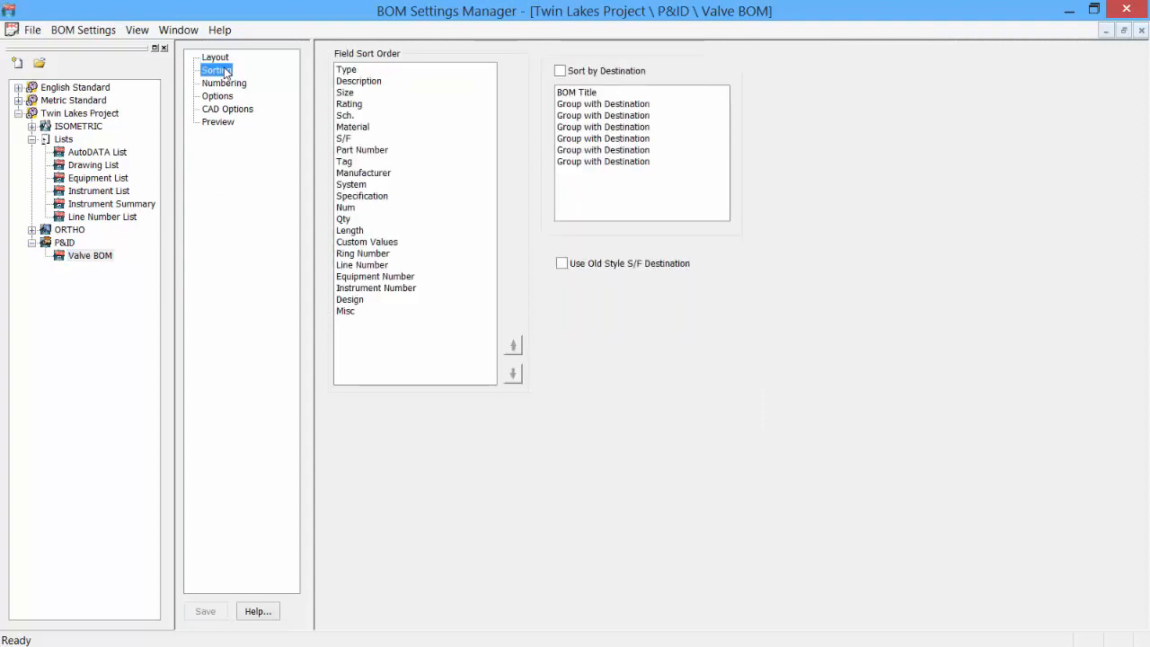
{"action": "left_click", "coordinate": [217, 122]}
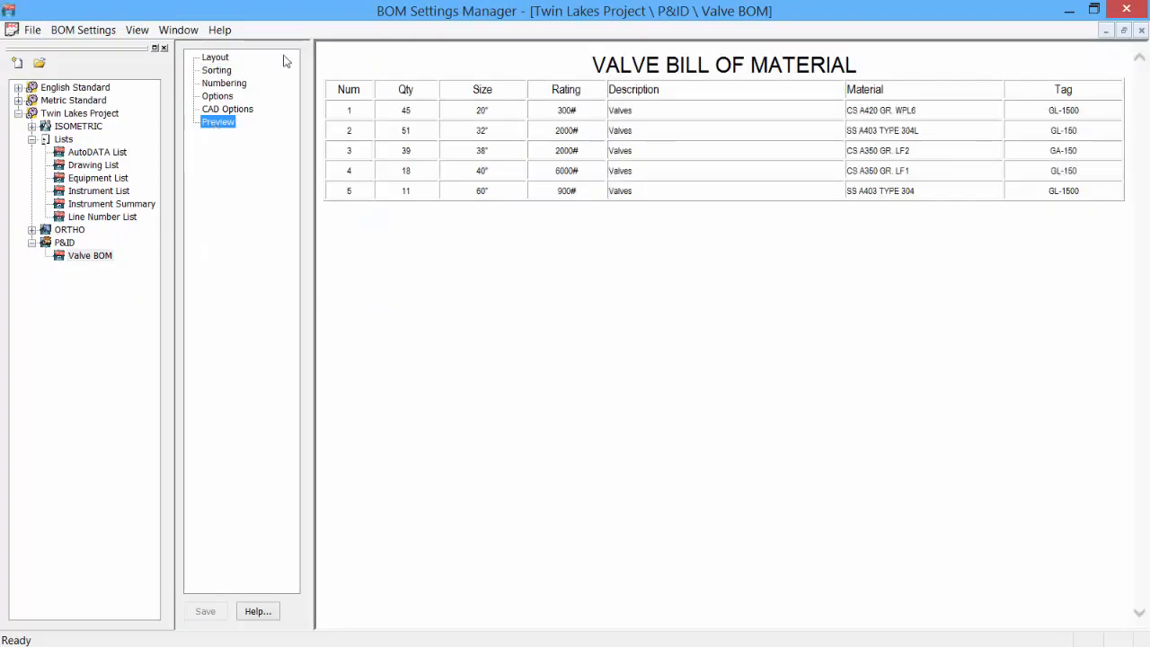
{"action": "left_click", "coordinate": [1134, 7]}
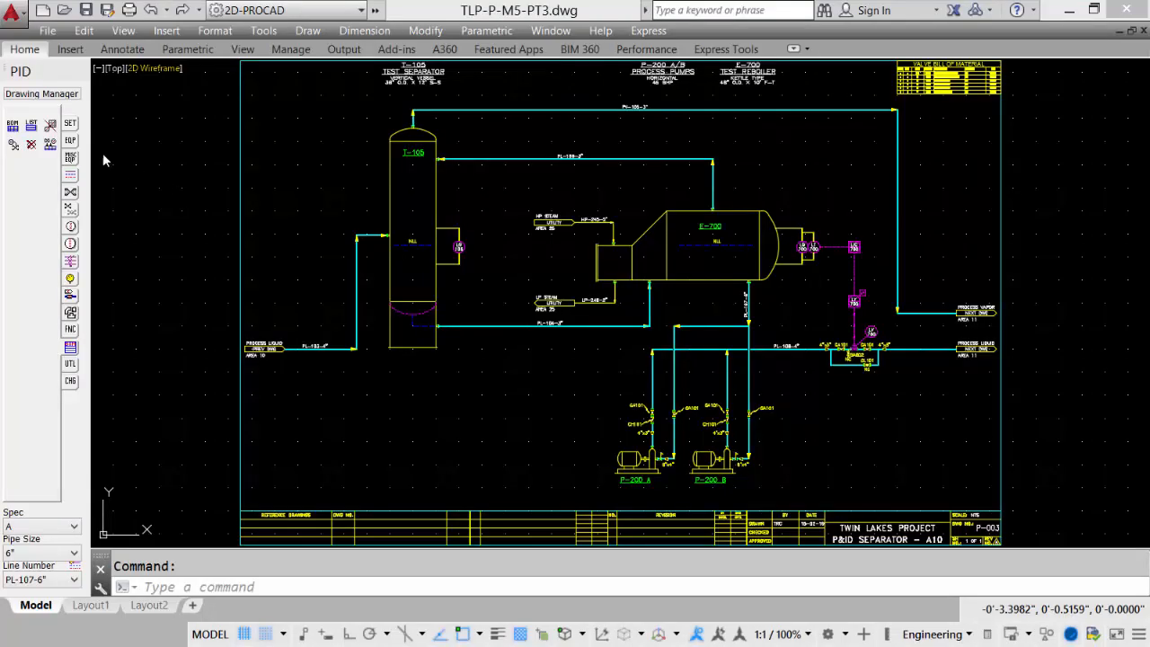
Delete the inserted valve bill of material from the drawing
{"action": "left_click", "coordinate": [52, 130]}
{"action": "left_click", "coordinate": [493, 428]}
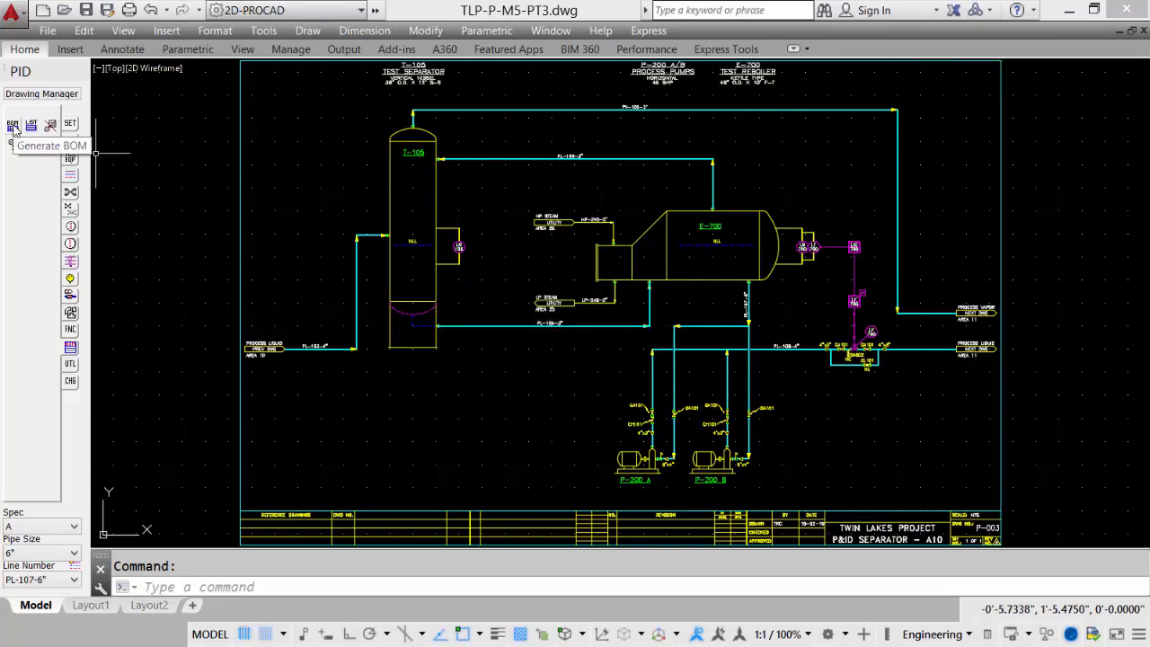
Generate the Valve BOM for TLP-P-M5-PT3, insert it at the border's upper-right corner, and choose to add balloons
{"action": "left_click", "coordinate": [13, 127]}
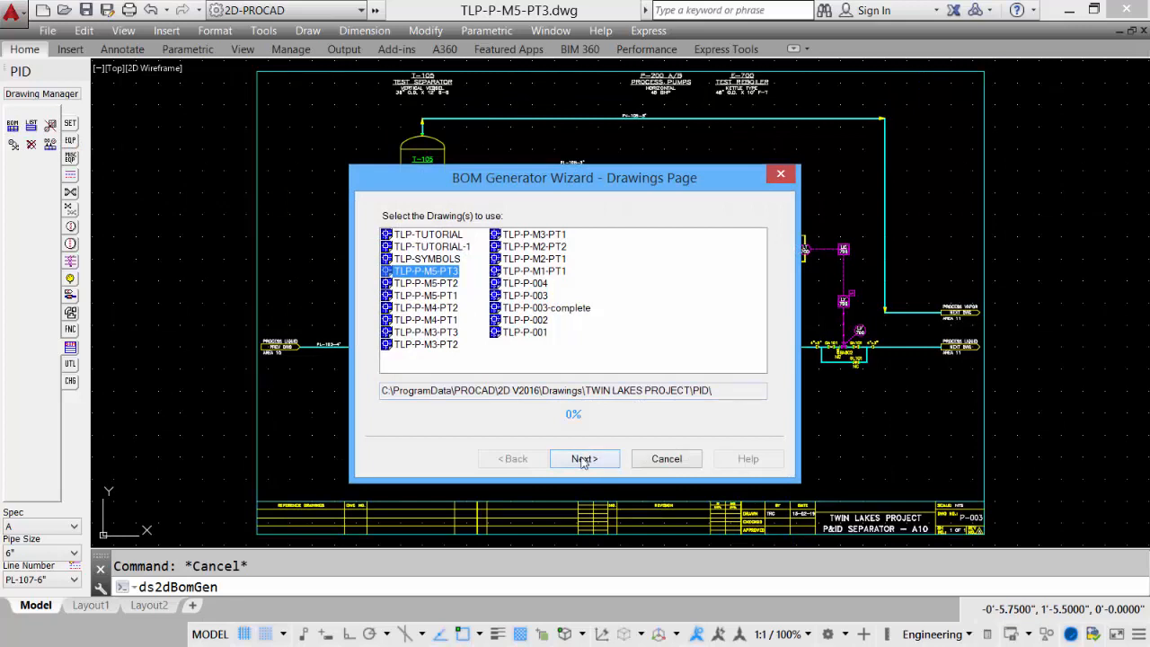
{"action": "left_click", "coordinate": [582, 460]}
{"action": "left_click", "coordinate": [583, 461]}
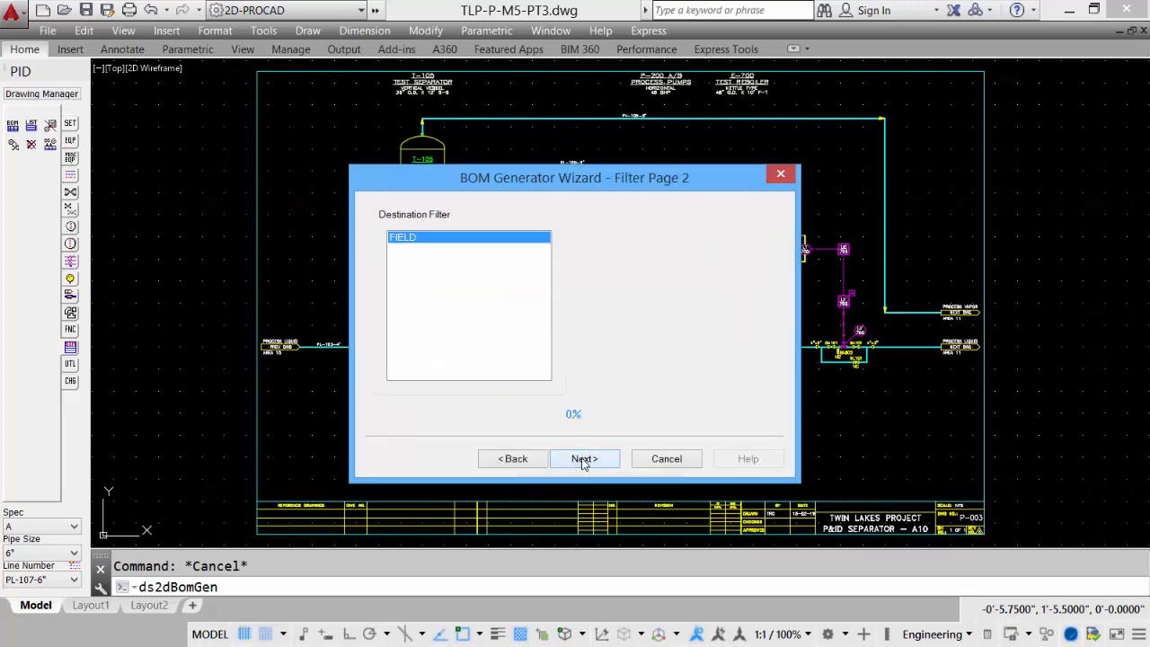
{"action": "left_click", "coordinate": [582, 460]}
{"action": "left_click", "coordinate": [583, 459]}
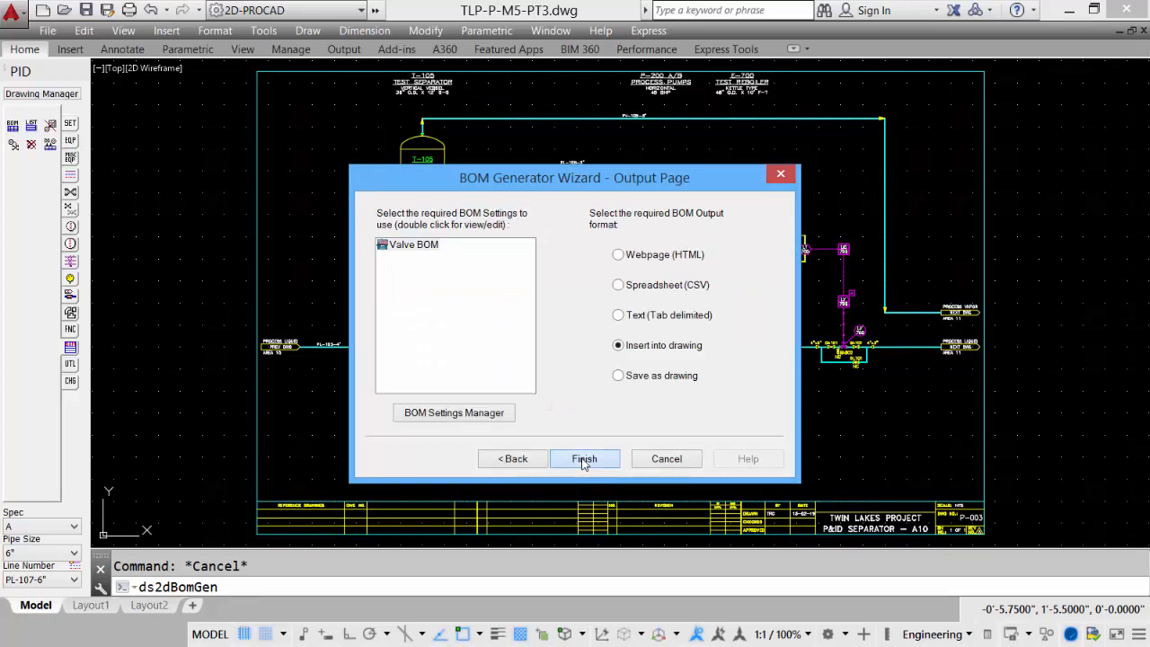
{"action": "left_click", "coordinate": [984, 72]}
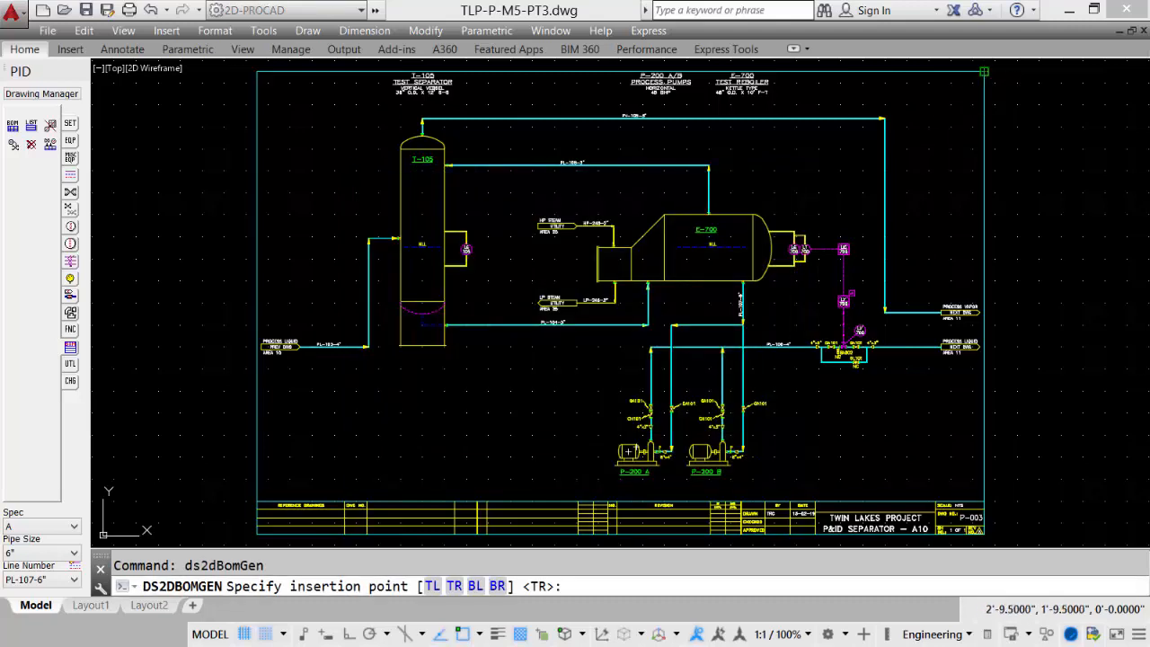
{"action": "key", "text": "Return"}
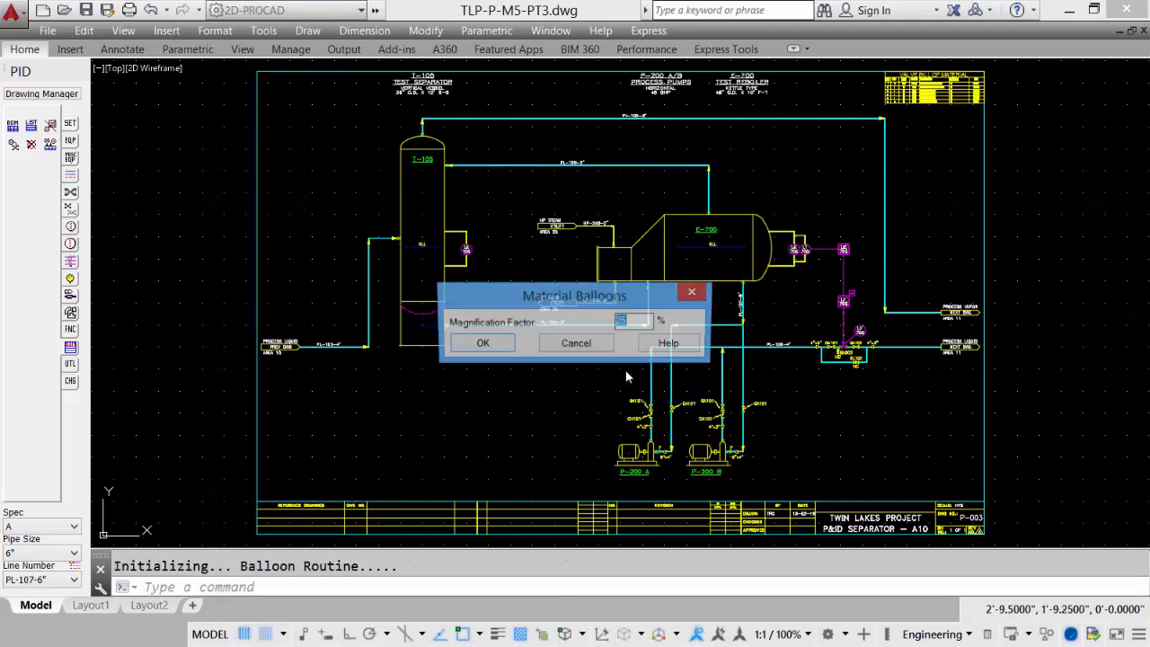
Place the material balloons beside the pump-line and control-station valves, using the default magnification factor
{"action": "left_click", "coordinate": [492, 345]}
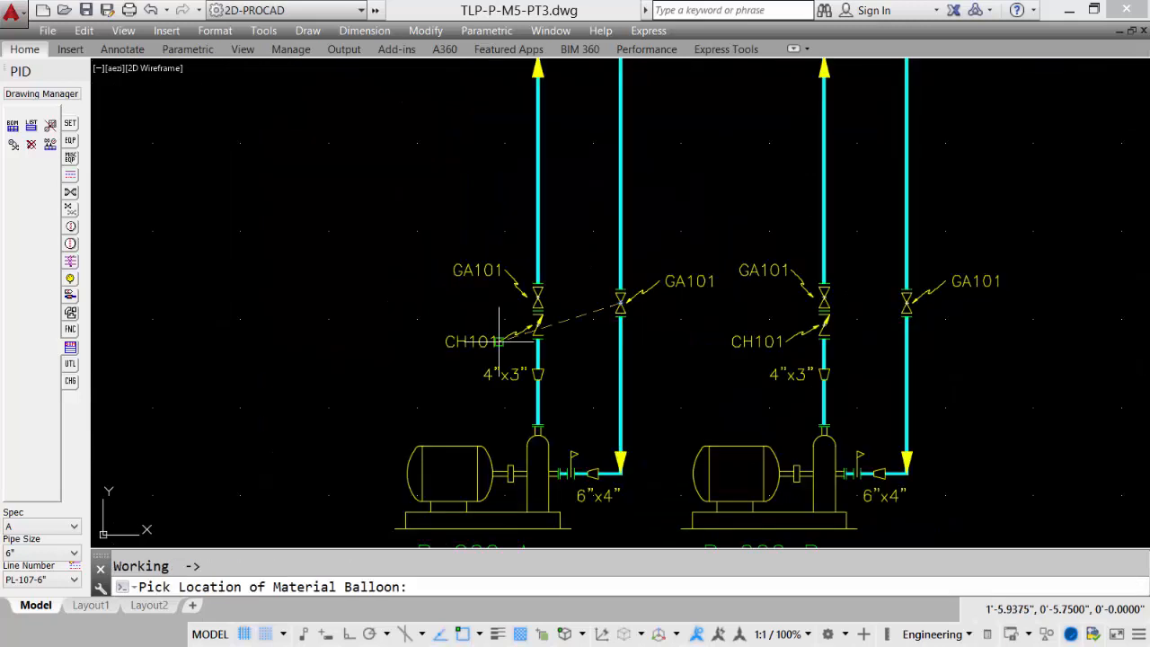
{"action": "left_click", "coordinate": [654, 319]}
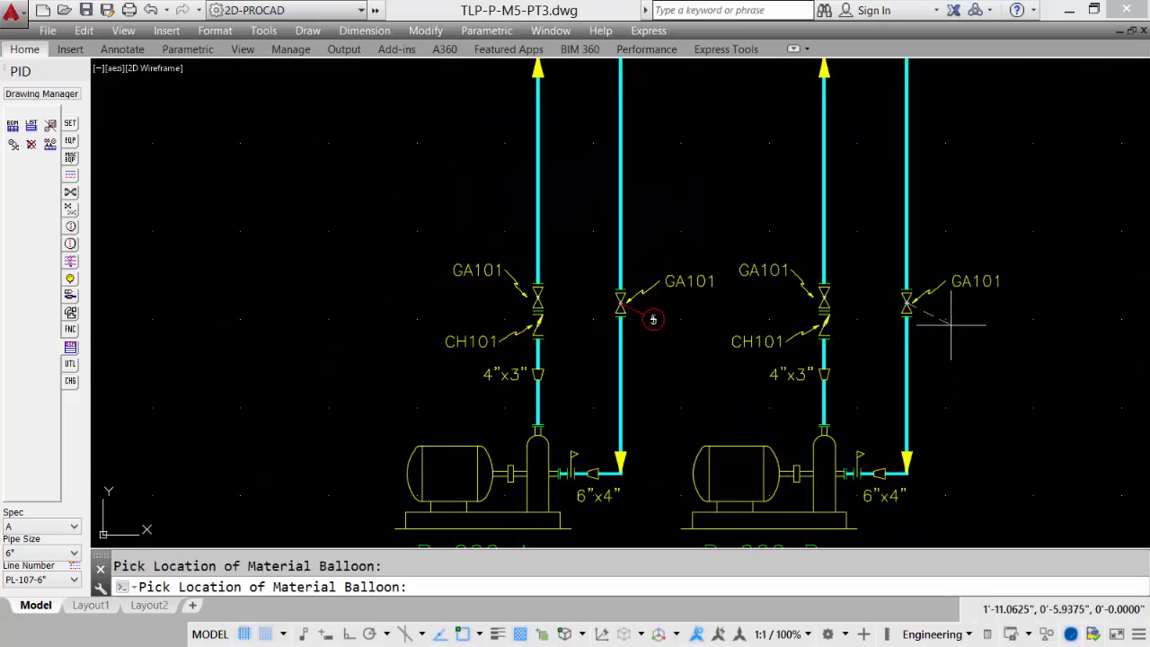
{"action": "left_click", "coordinate": [949, 323]}
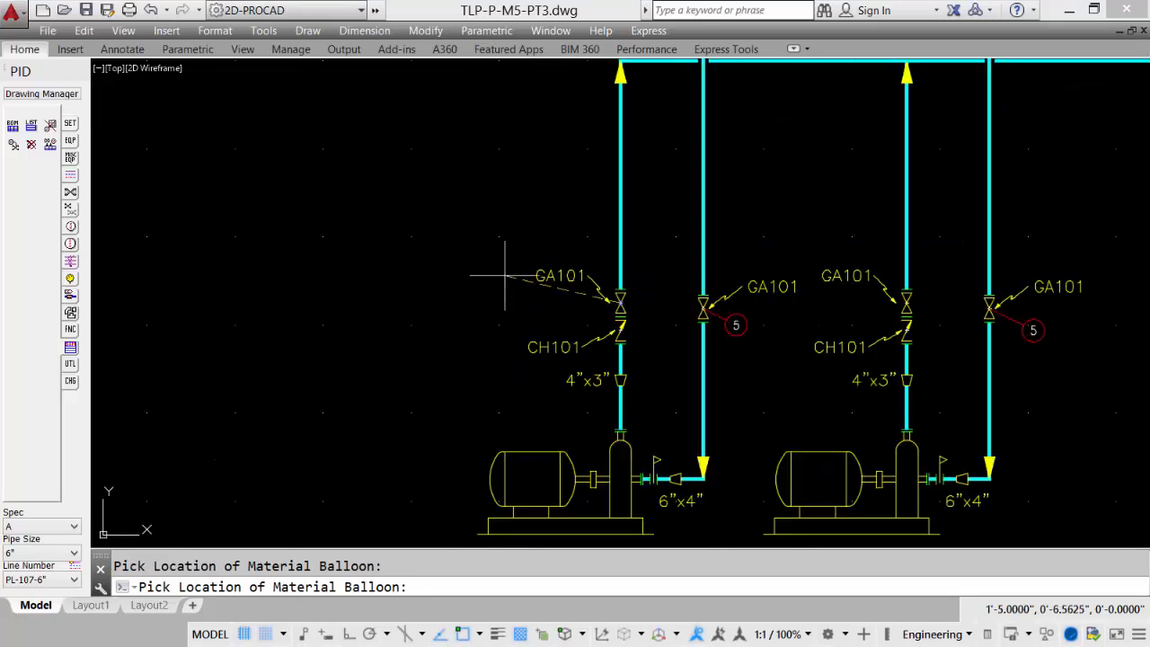
{"action": "left_click", "coordinate": [656, 349]}
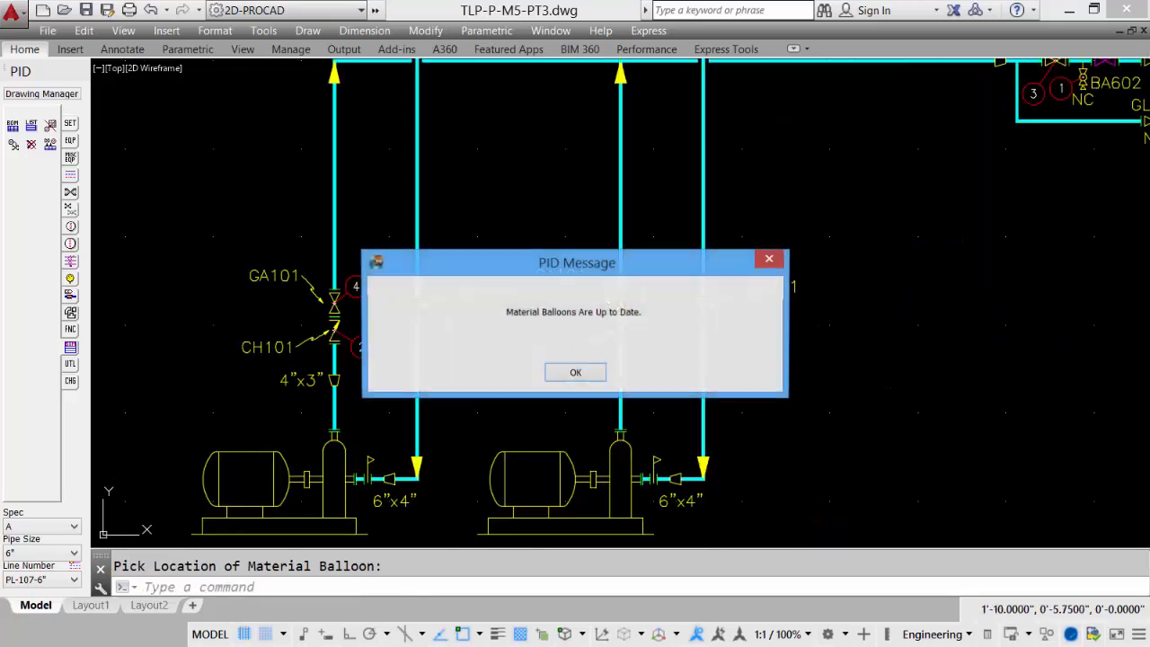
{"action": "left_click", "coordinate": [574, 372]}
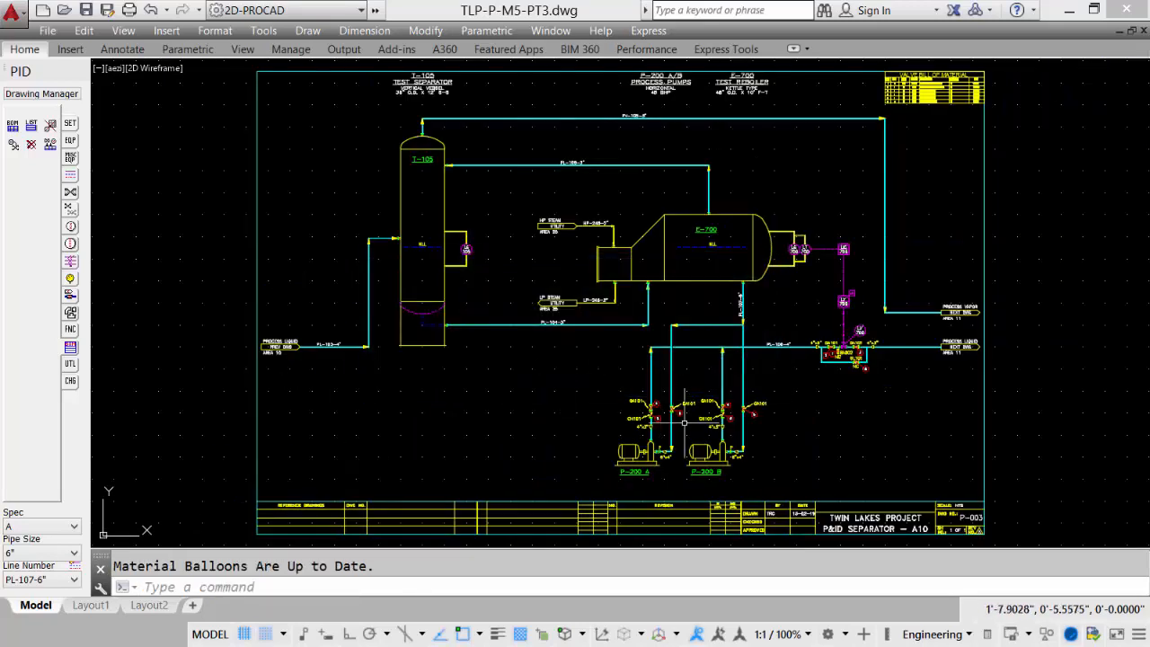
Examine the valve balloons near the pumps and control station, and the valve bill of material table
{"action": "scroll", "coordinate": [691, 409], "scroll_direction": "up", "scroll_amount": 4}
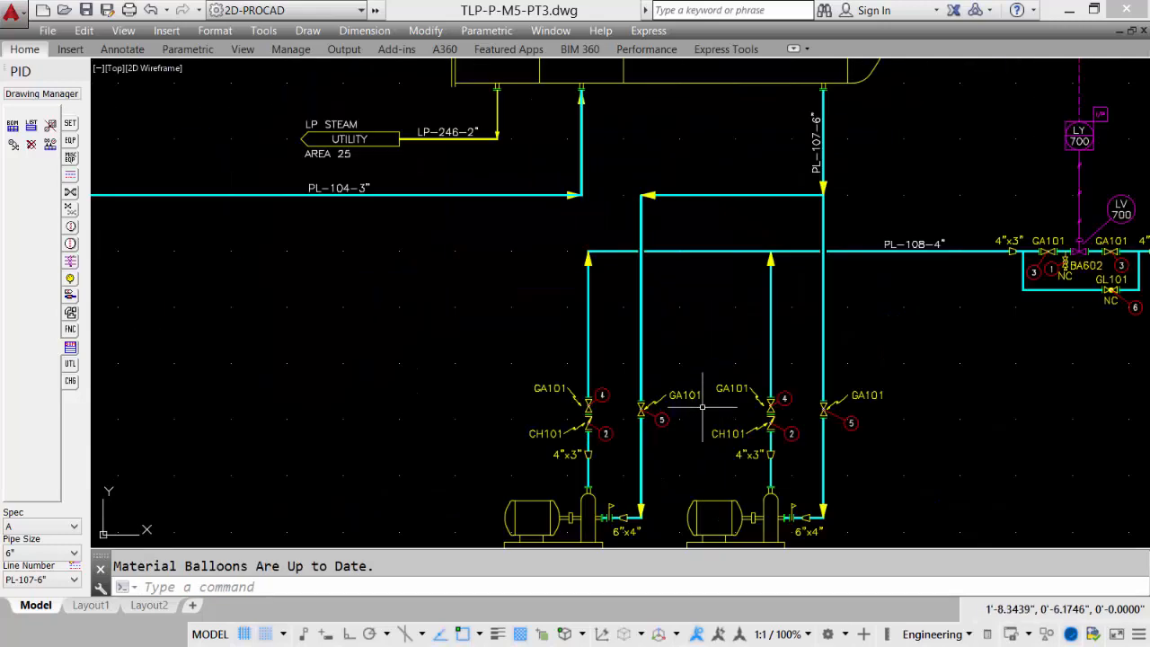
{"action": "scroll", "coordinate": [846, 375], "scroll_direction": "down", "scroll_amount": 2}
{"action": "middle_click_drag", "start_coordinate": [836, 363], "coordinate": [490, 532]}
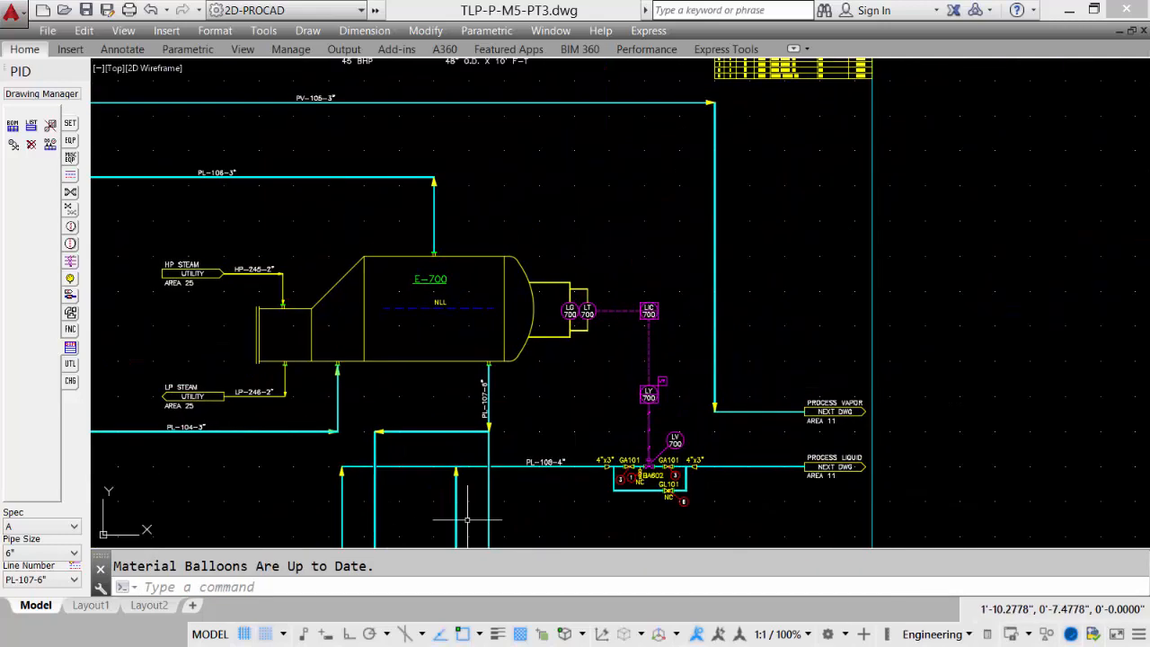
{"action": "middle_click_drag", "start_coordinate": [597, 269], "coordinate": [465, 545]}
{"action": "scroll", "coordinate": [731, 257], "scroll_direction": "up", "scroll_amount": 4}
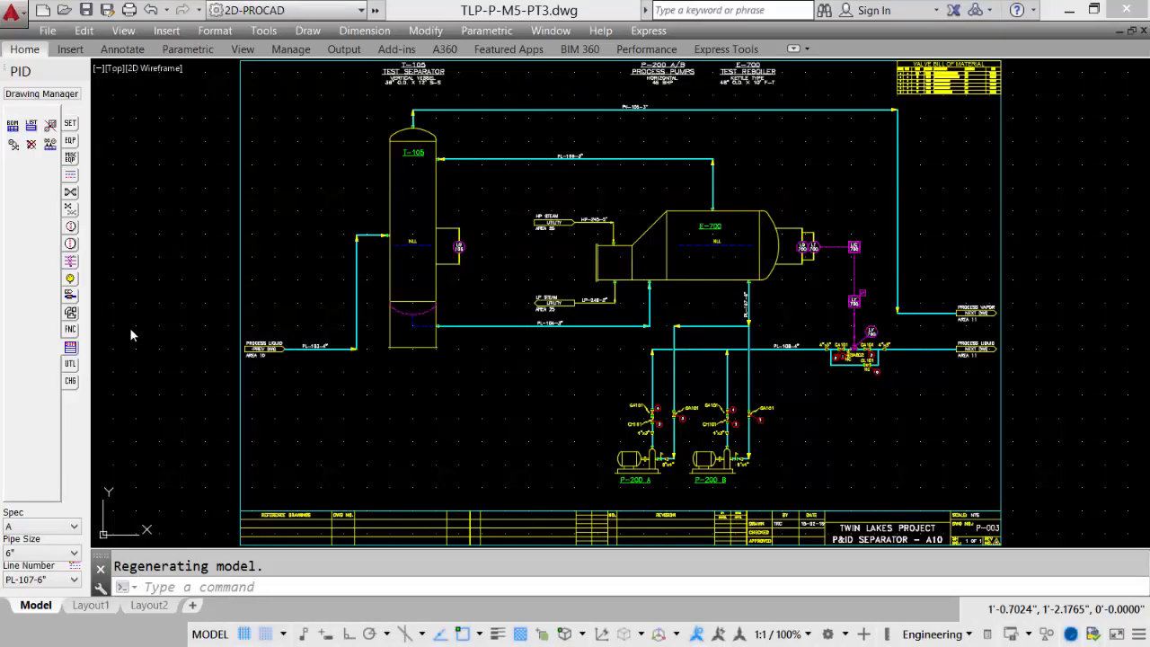
Generate the Instrument List for TLP-P-M5-PT3 and insert it into the drawing directly below the valve bill of material, along the border
{"action": "left_click", "coordinate": [32, 127]}
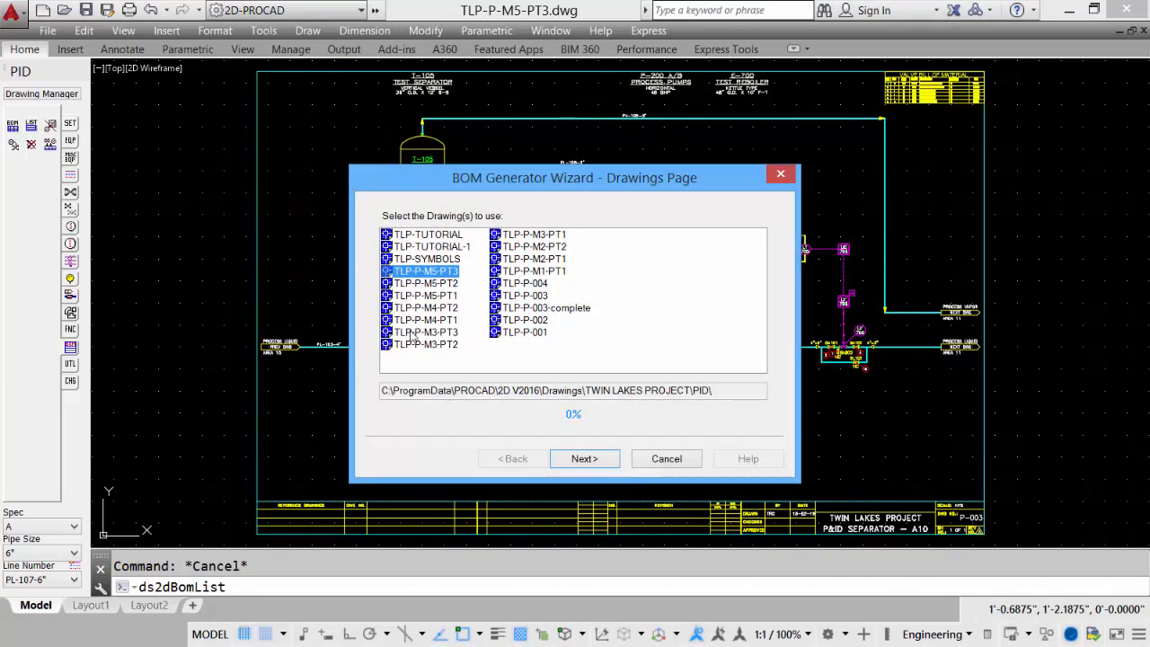
{"action": "left_click", "coordinate": [584, 458]}
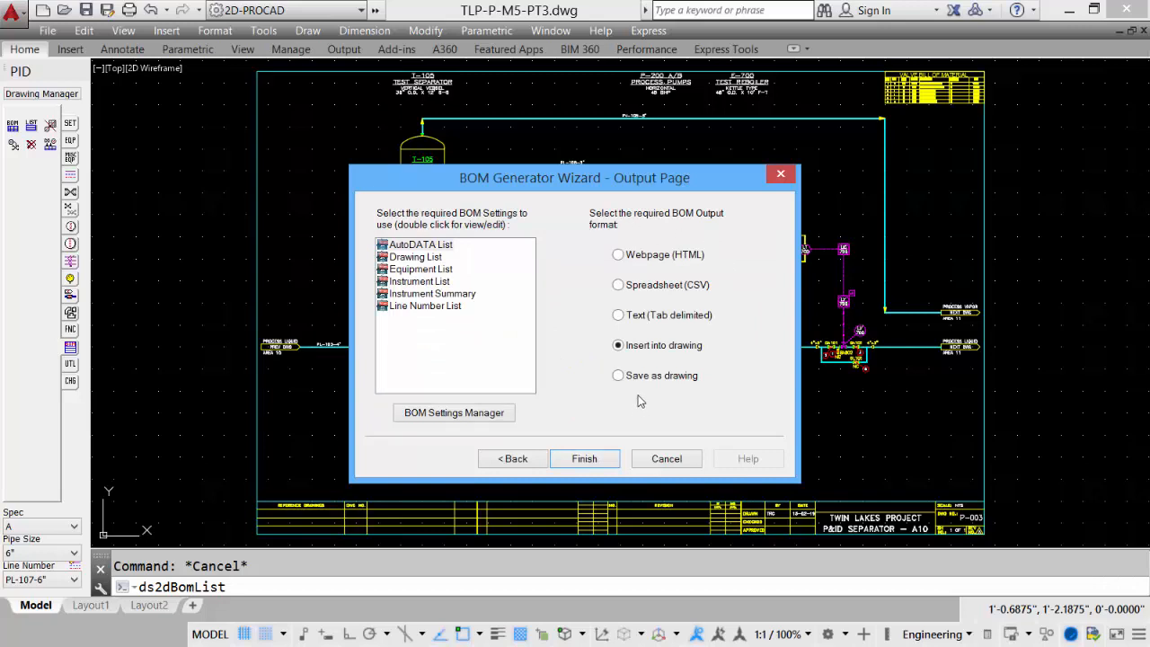
{"action": "left_click", "coordinate": [420, 281]}
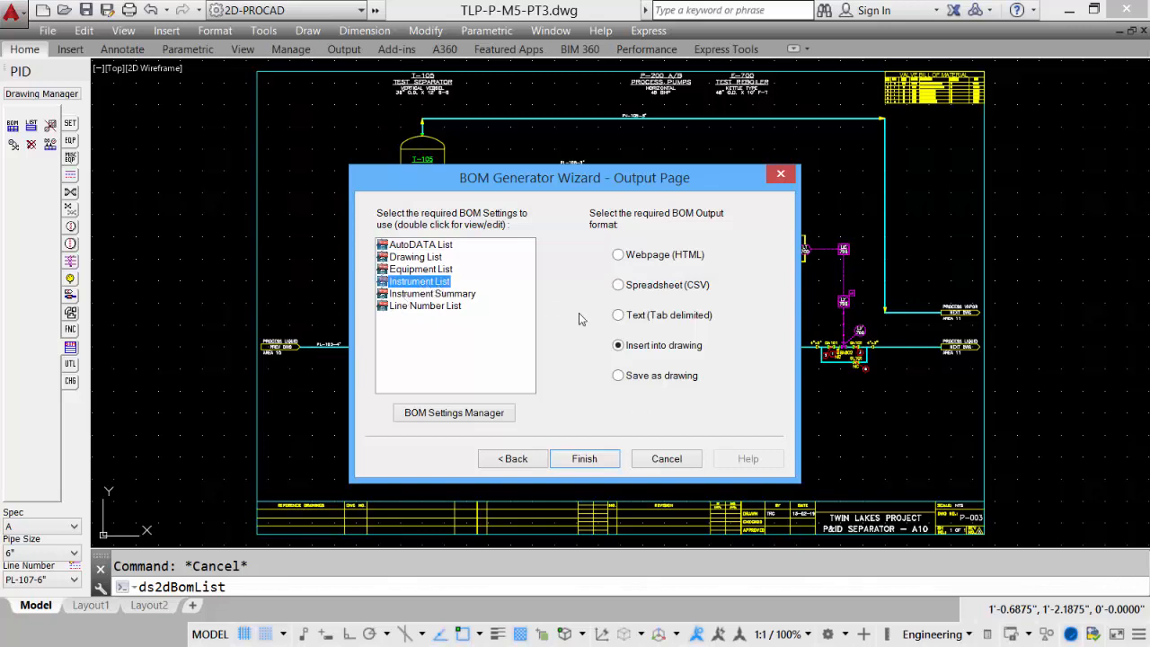
{"action": "left_click", "coordinate": [584, 459]}
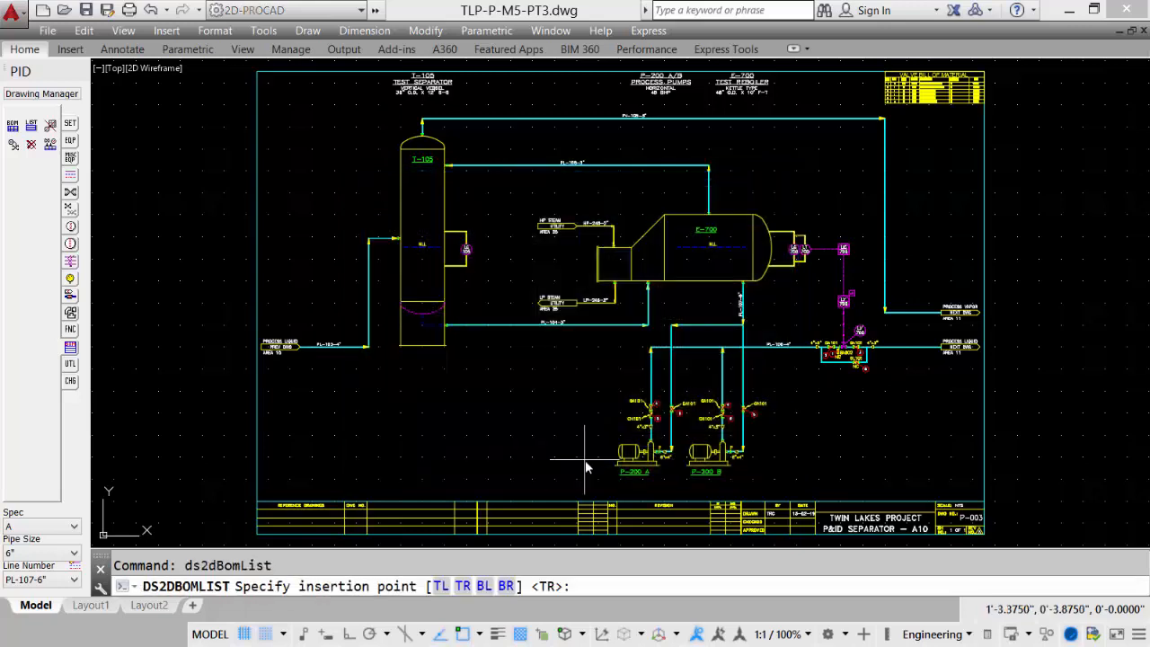
{"action": "left_click", "coordinate": [983, 104]}
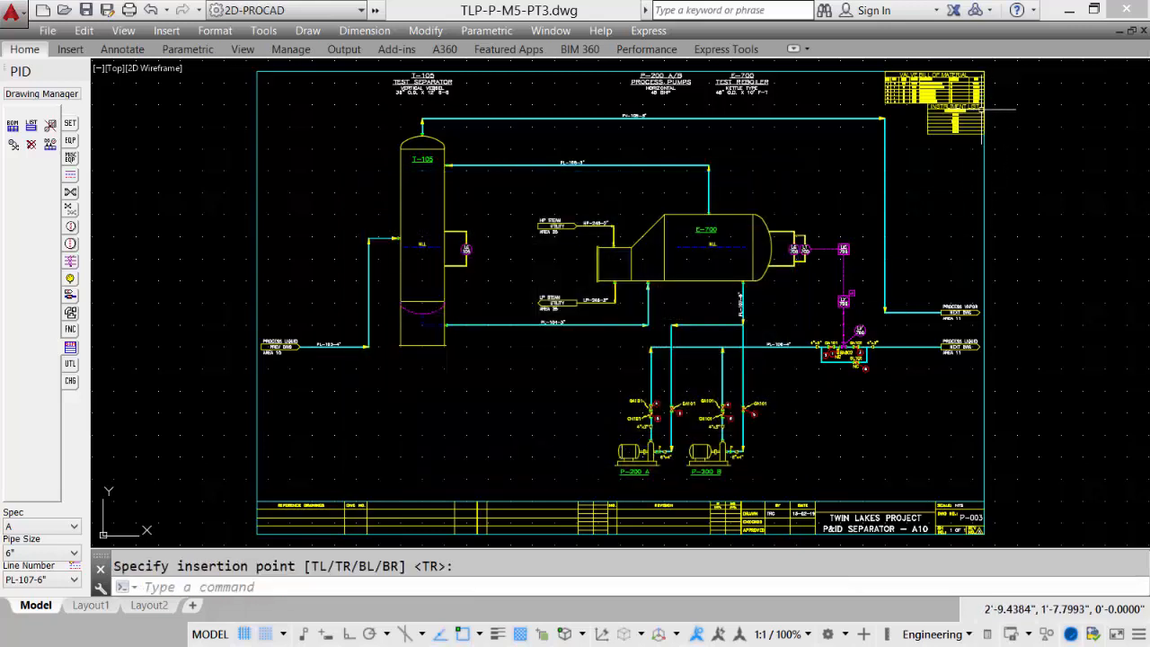
{"action": "scroll", "coordinate": [984, 104], "scroll_direction": "up", "scroll_amount": 3}
{"action": "scroll", "coordinate": [708, 252], "scroll_direction": "up", "scroll_amount": 2}
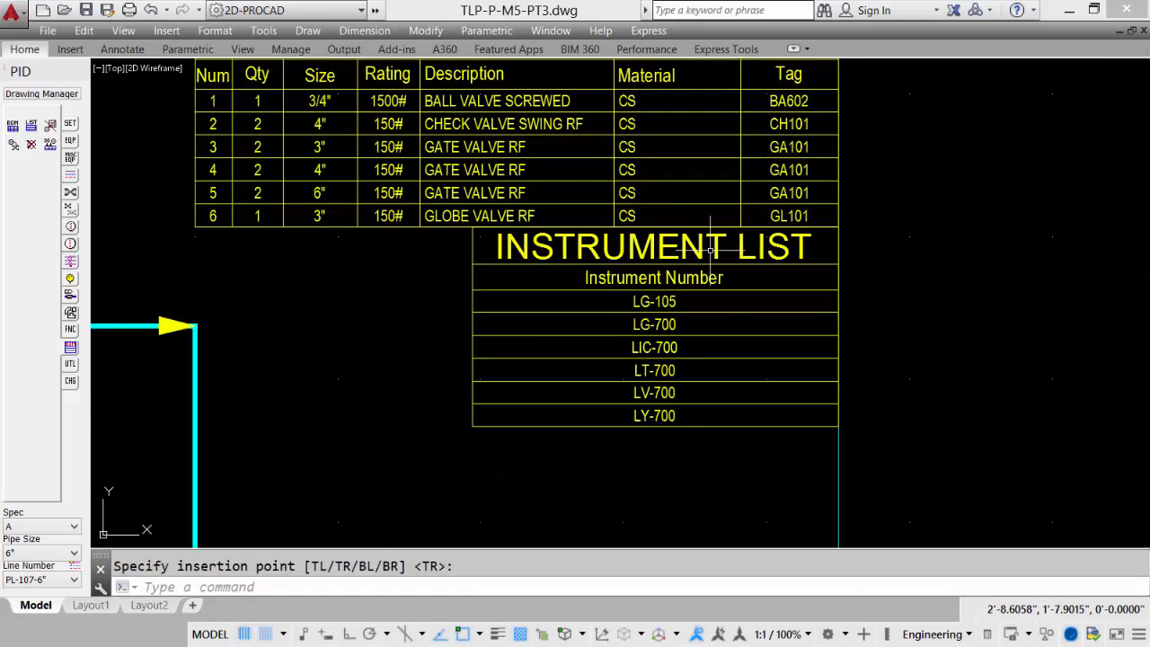
{"action": "middle_click", "coordinate": [668, 415]}
{"action": "middle_click", "coordinate": [668, 415]}
Generate the Equipment List for TLP-P-M5-PT3 and insert it into the drawing directly below the instrument list, aligned with the border
{"action": "left_click", "coordinate": [32, 127]}
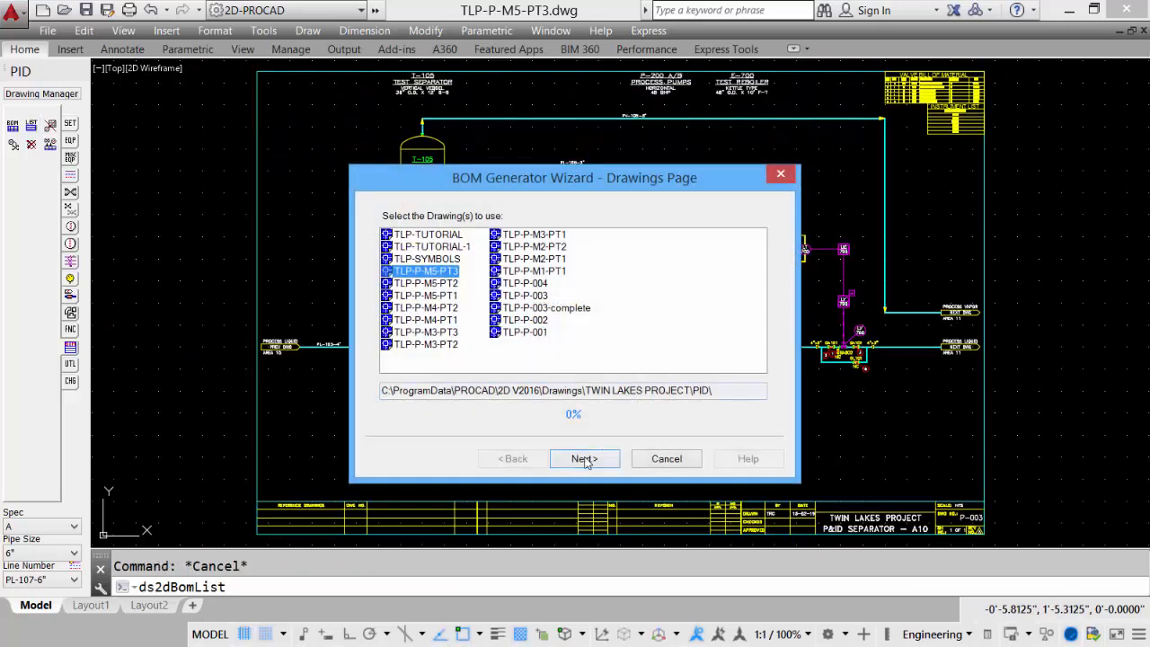
{"action": "left_click", "coordinate": [585, 459]}
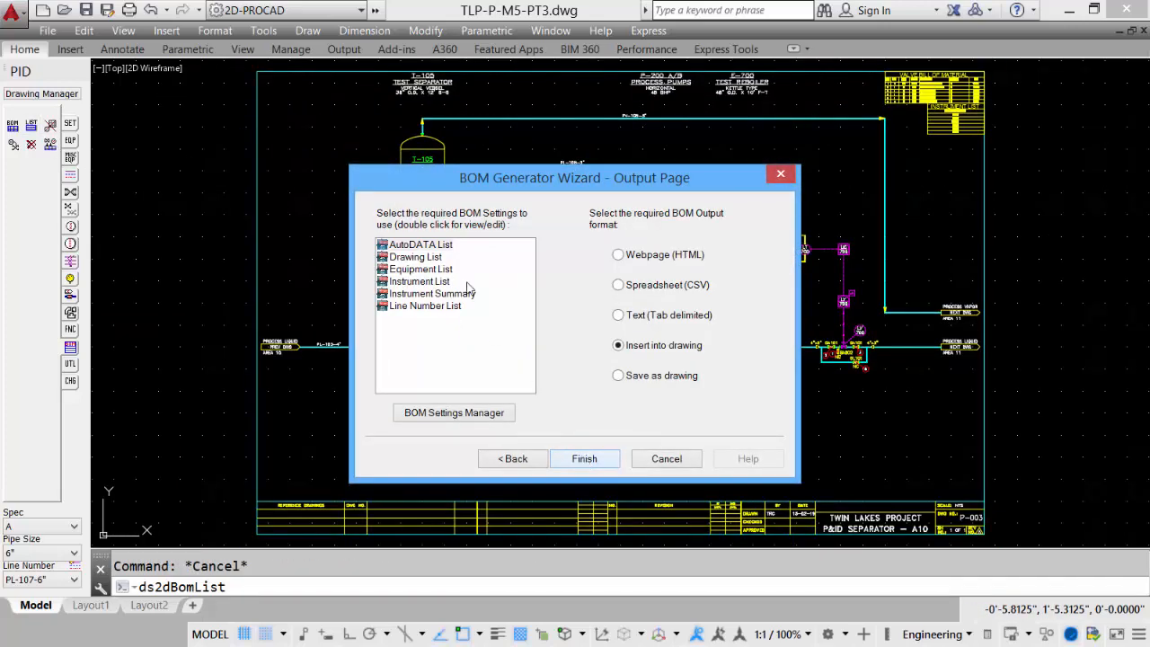
{"action": "left_click", "coordinate": [432, 270]}
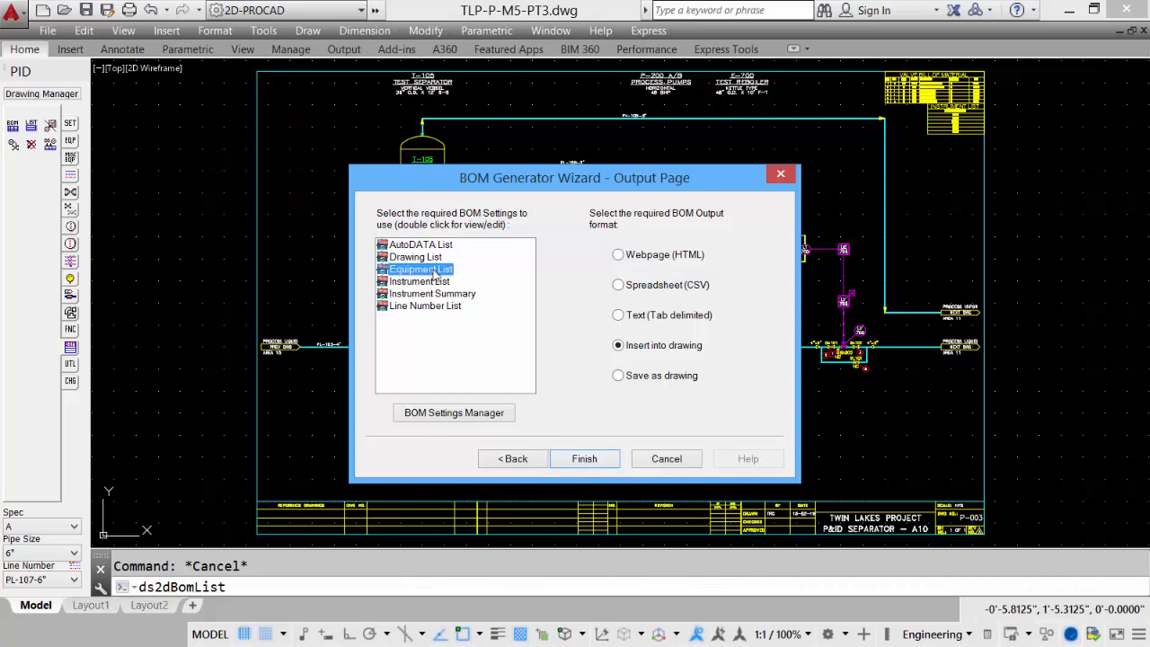
{"action": "left_click", "coordinate": [585, 459]}
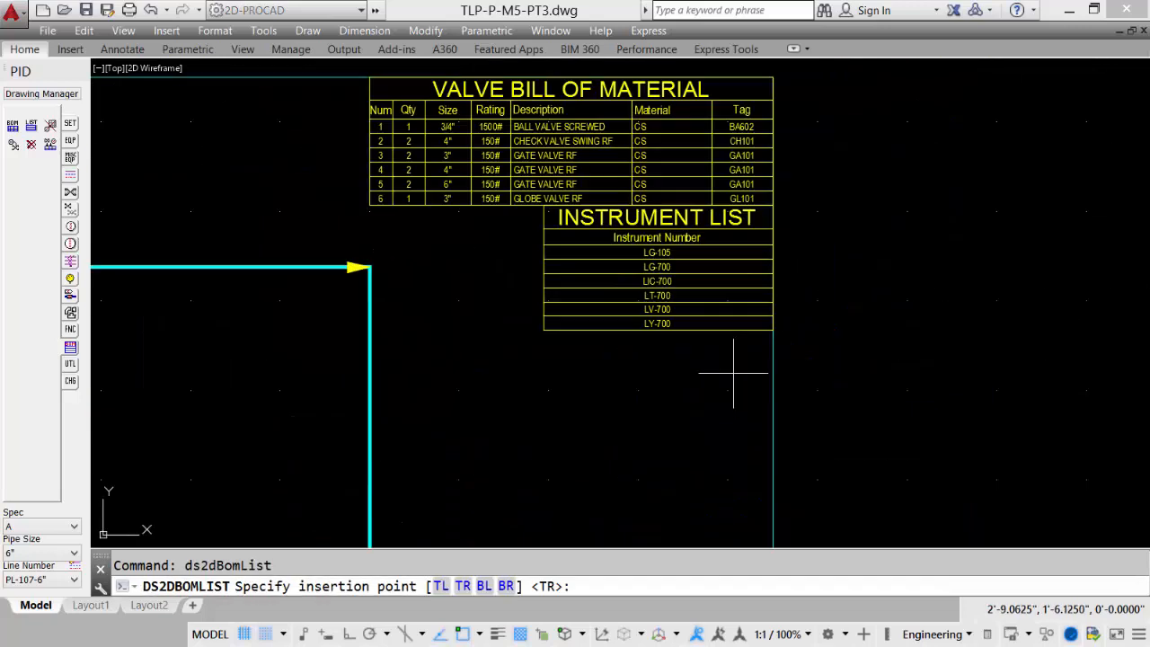
{"action": "left_click", "coordinate": [773, 331]}
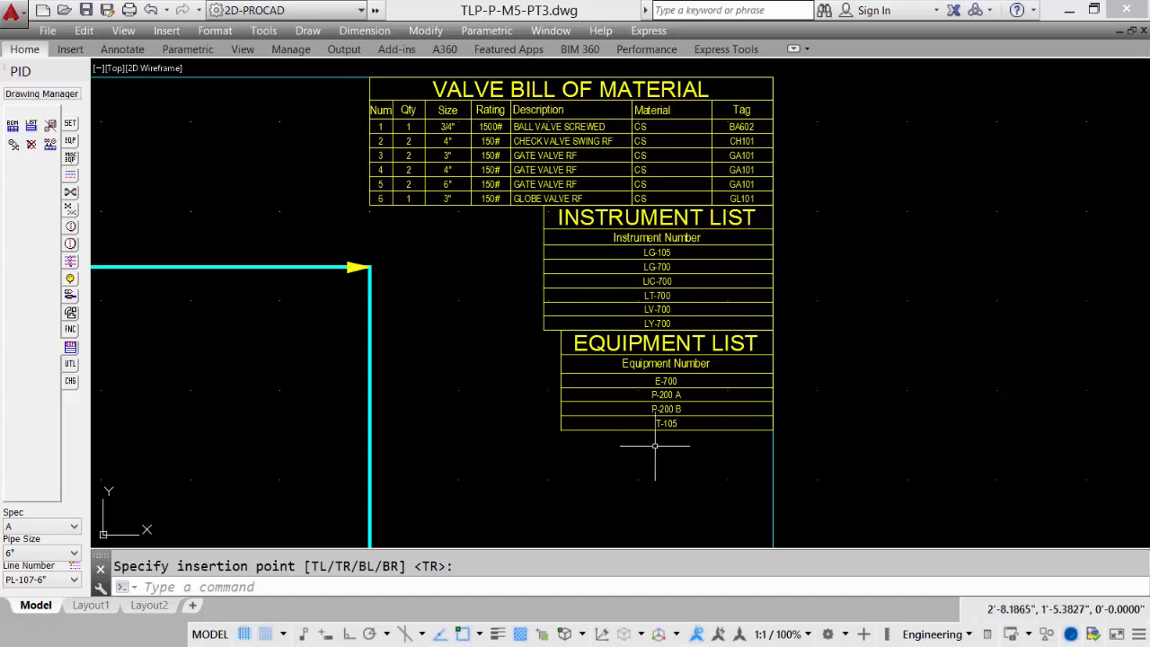
{"action": "scroll", "coordinate": [659, 445], "scroll_direction": "up", "scroll_amount": 2}
{"action": "scroll", "coordinate": [590, 398], "scroll_direction": "down", "scroll_amount": 2}
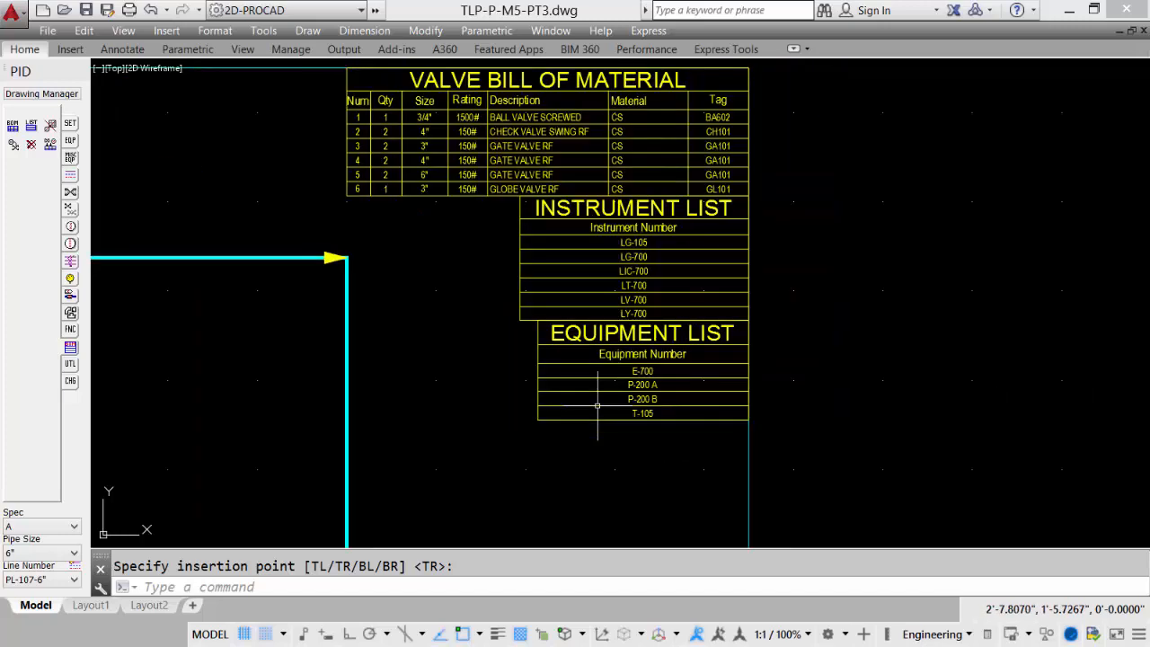
{"action": "middle_click", "coordinate": [509, 419]}
{"action": "middle_click", "coordinate": [509, 418]}
Generate the Line Number List for TLP-P-M5-PT3 and insert it into the drawing directly below the equipment list, aligned with the border
{"action": "left_click", "coordinate": [32, 125]}
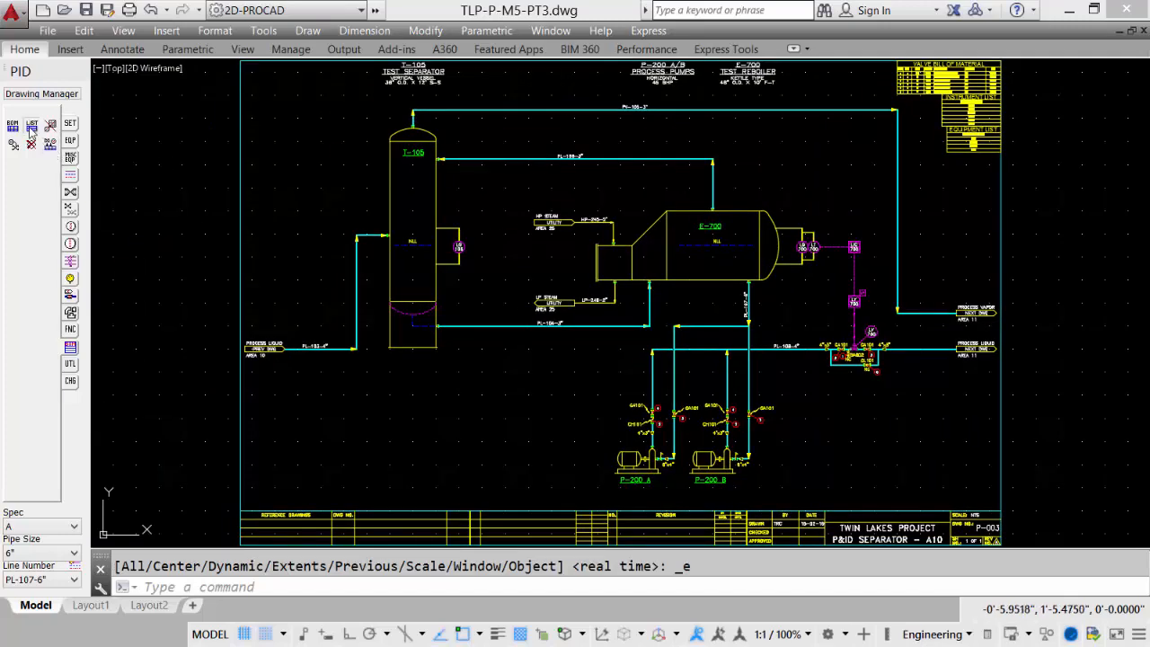
{"action": "left_click", "coordinate": [586, 460]}
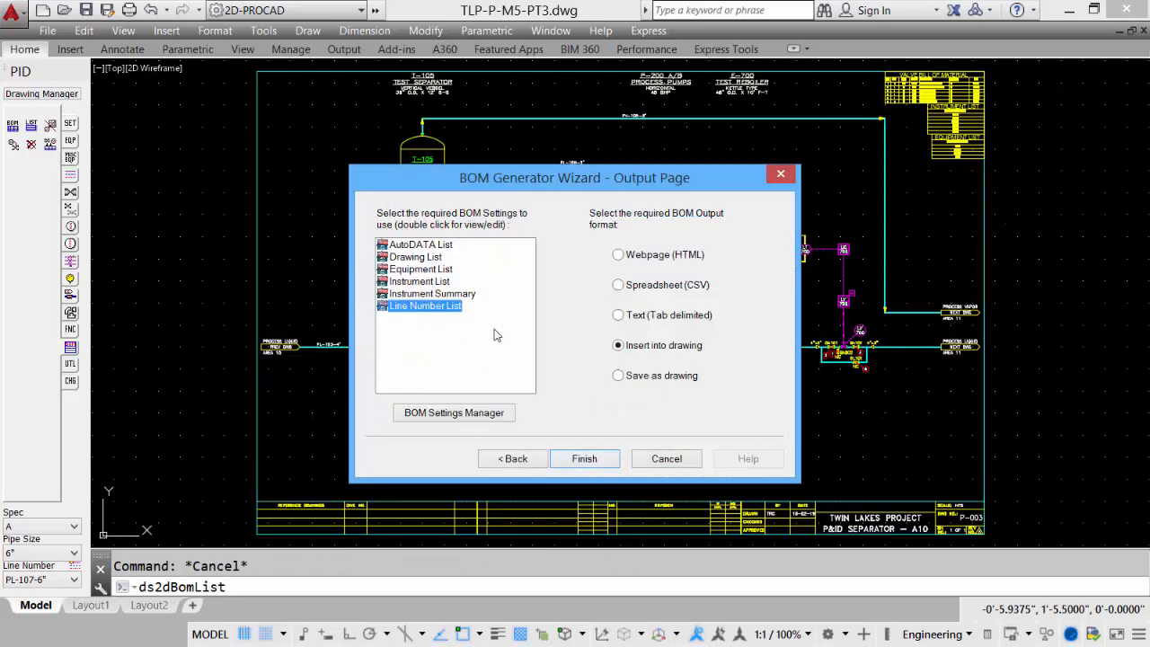
{"action": "left_click", "coordinate": [584, 458]}
{"action": "scroll", "coordinate": [899, 216], "scroll_direction": "up", "scroll_amount": 5}
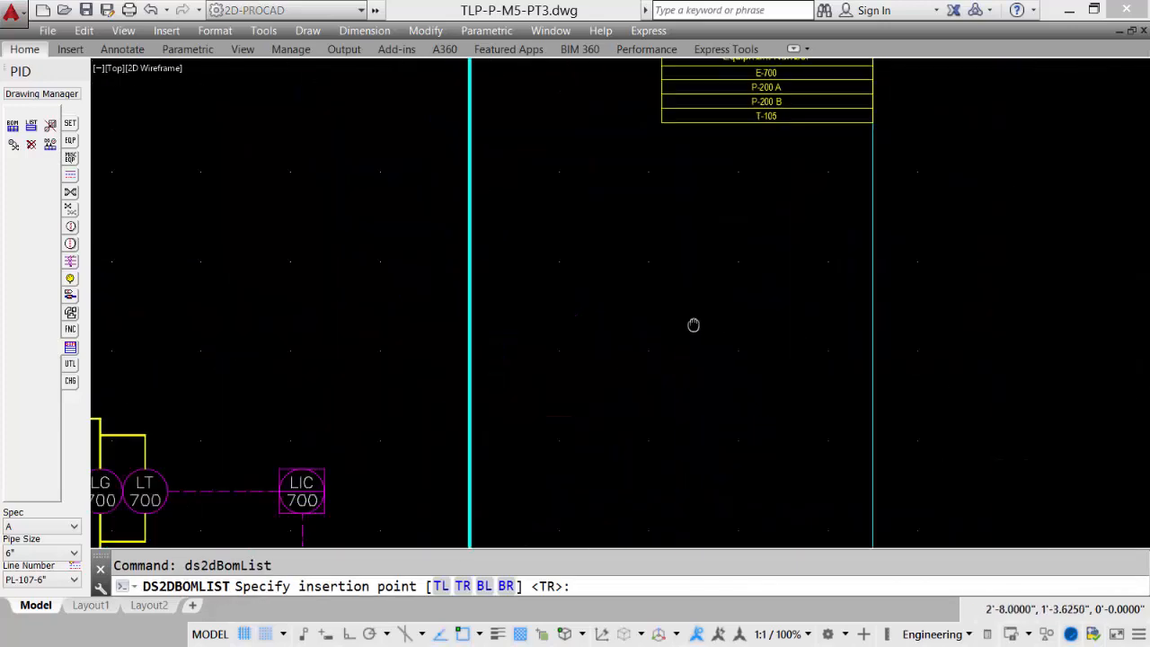
{"action": "left_click", "coordinate": [710, 252]}
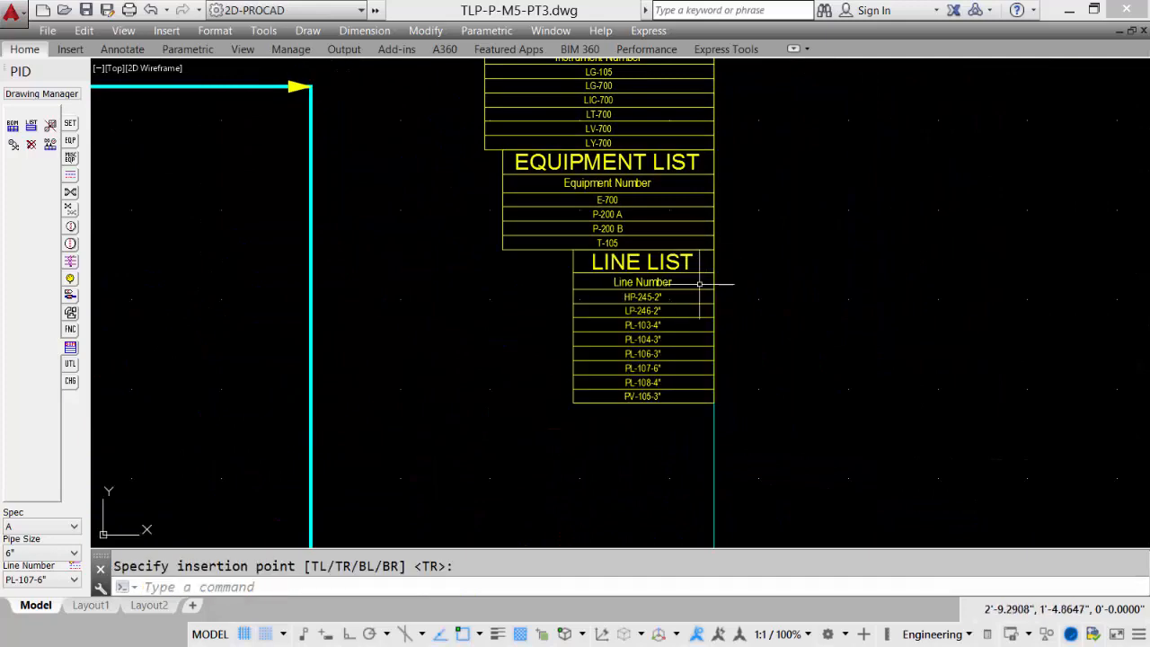
{"action": "scroll", "coordinate": [698, 362], "scroll_direction": "up", "scroll_amount": 2}
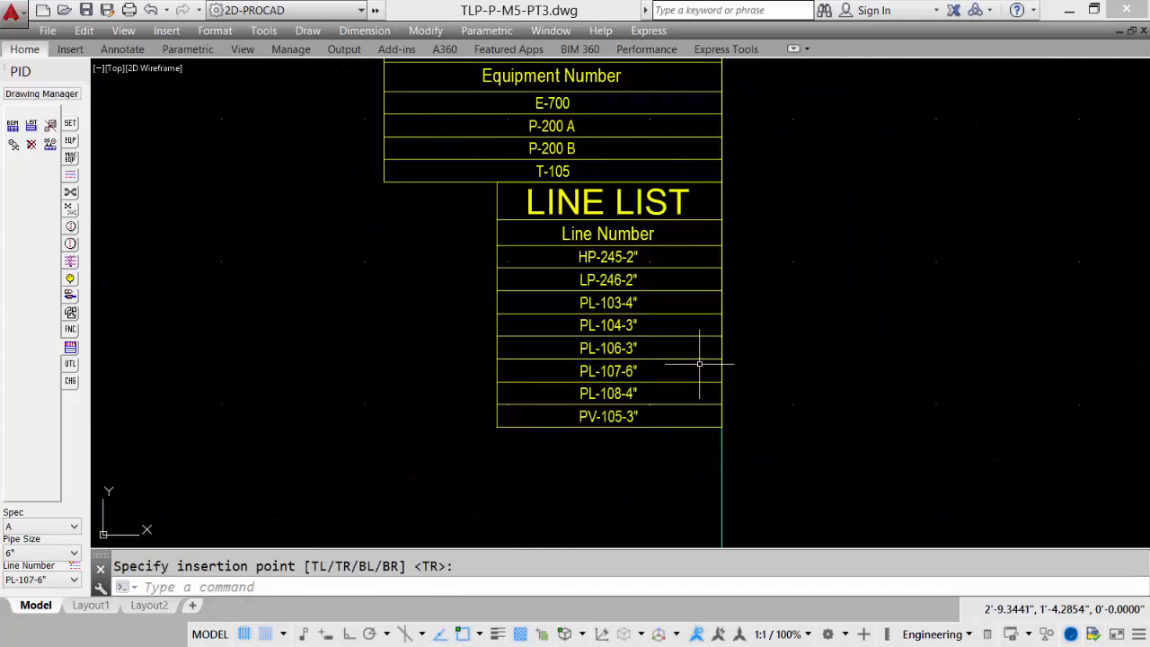
{"action": "middle_click", "coordinate": [367, 378]}
{"action": "middle_click", "coordinate": [367, 377]}
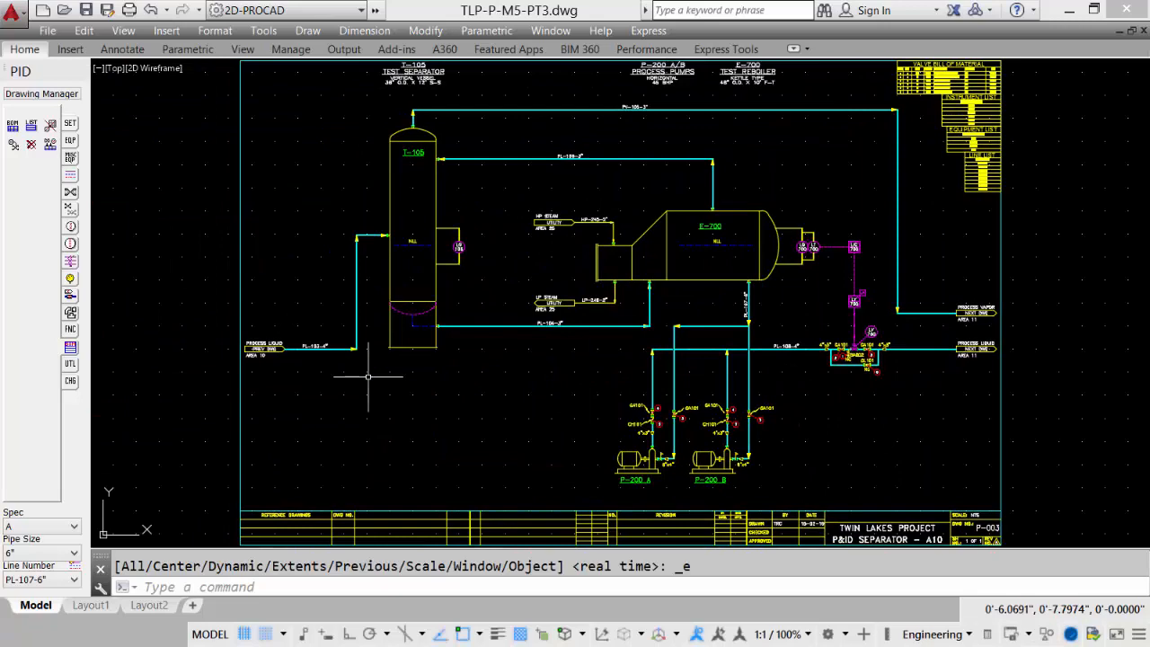
Open the BOM Settings Manager from the BOM Generator Wizard and open the Twin Lakes Project's Equipment List settings
{"action": "left_click", "coordinate": [13, 124]}
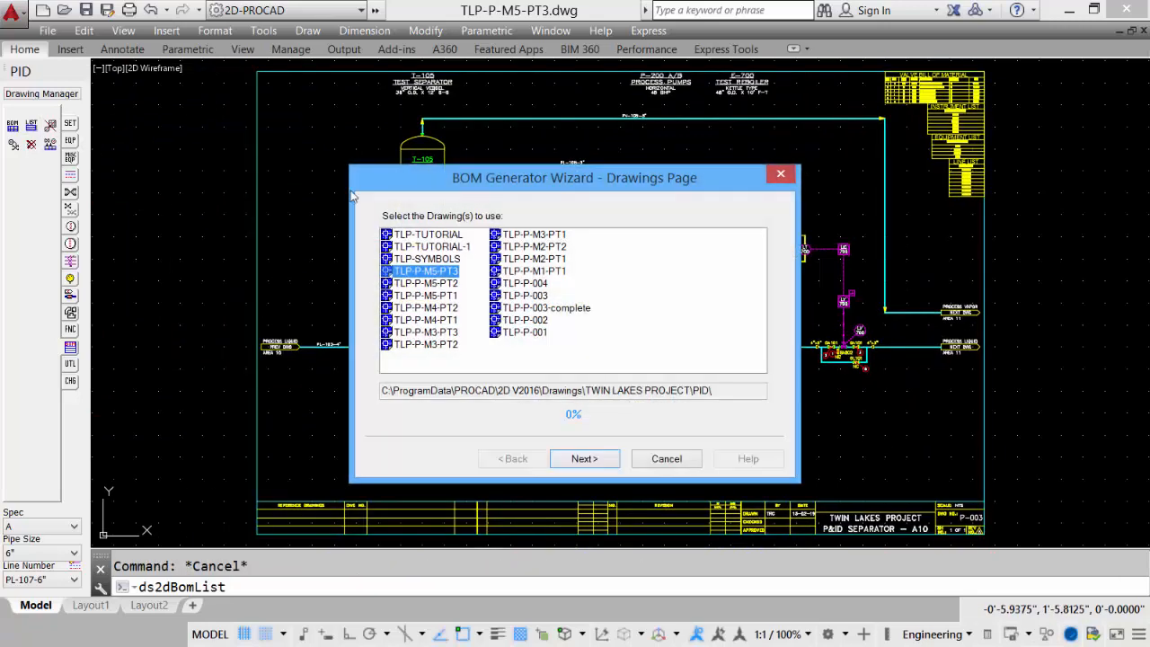
{"action": "left_click", "coordinate": [580, 460]}
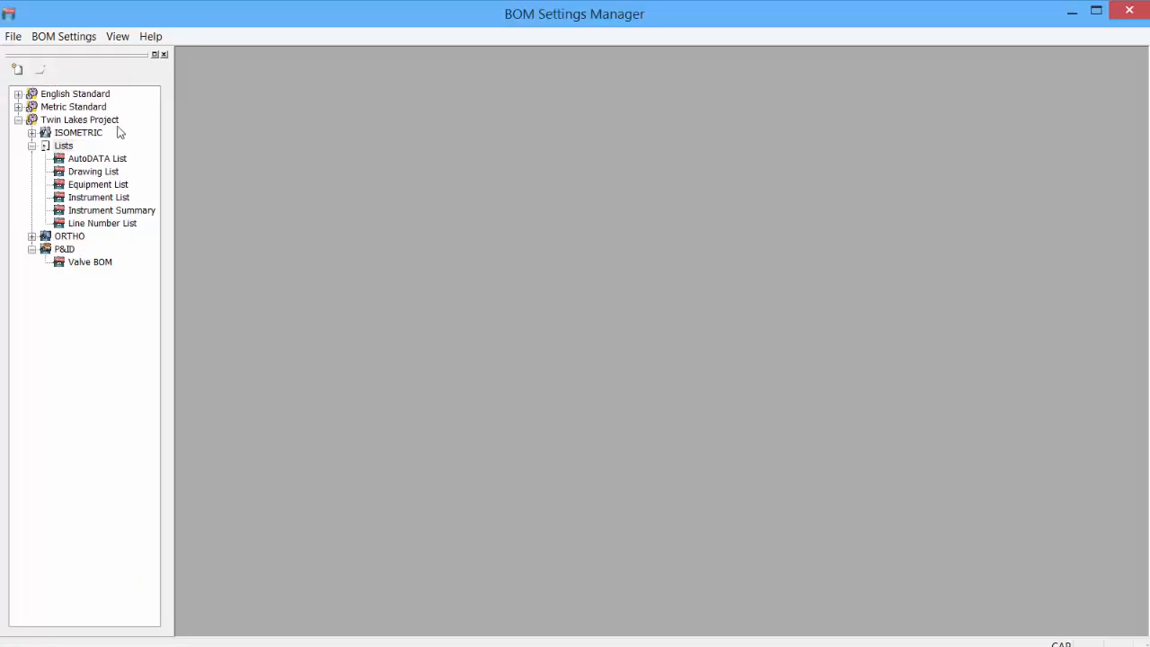
{"action": "left_click", "coordinate": [88, 170]}
{"action": "left_click", "coordinate": [87, 159]}
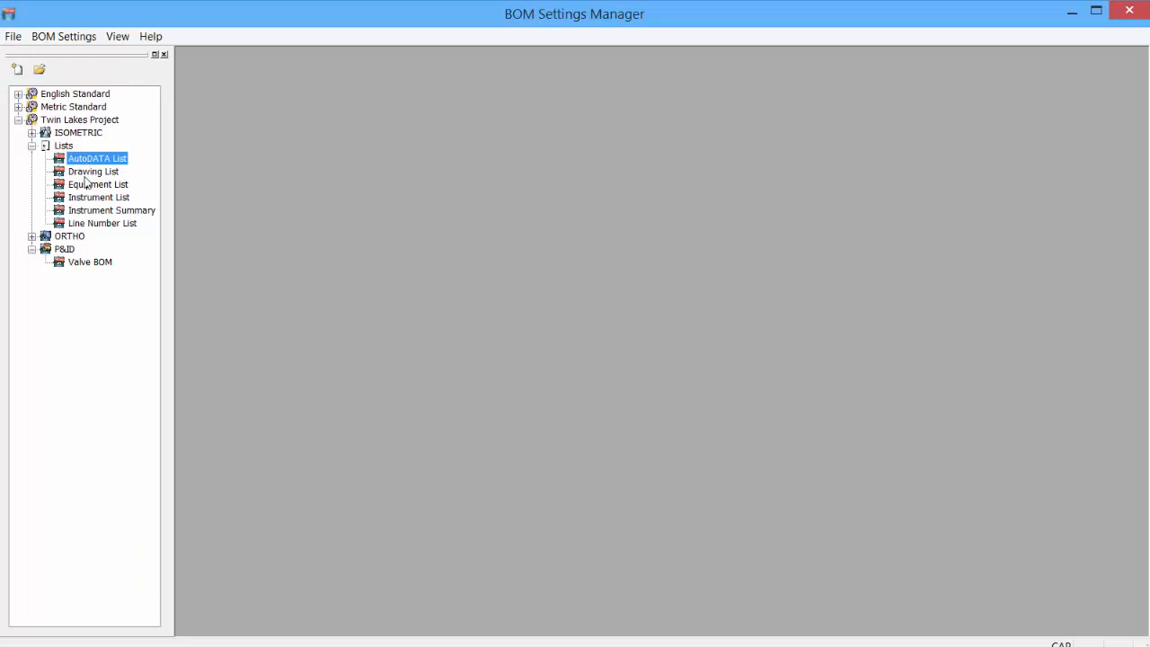
{"action": "left_click", "coordinate": [87, 184]}
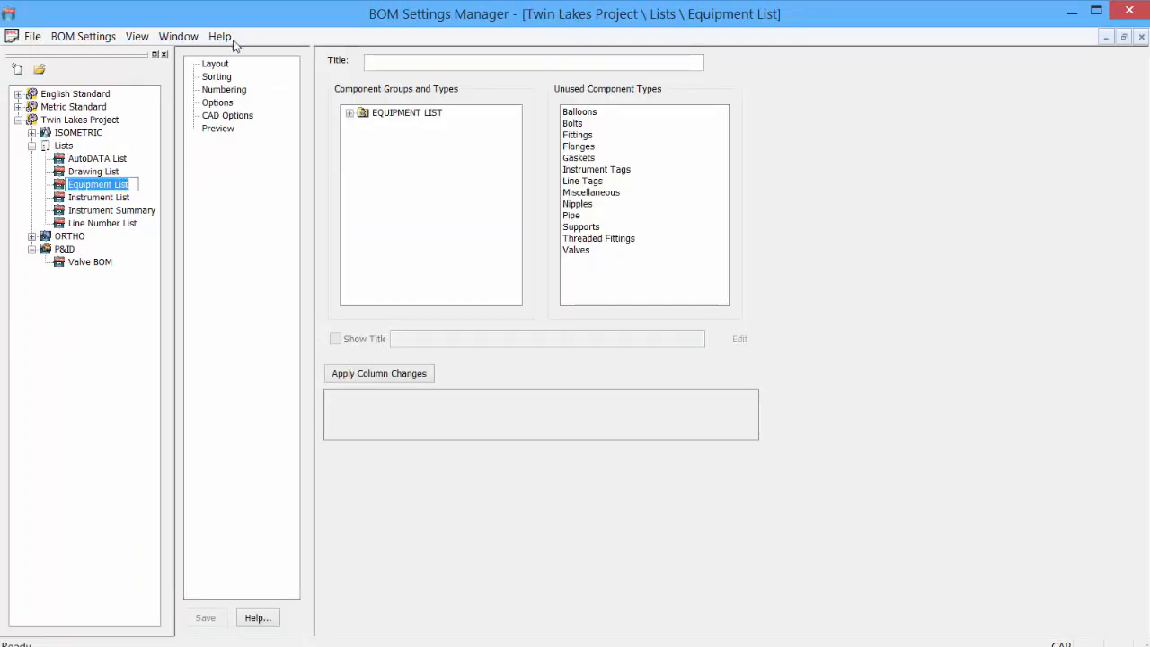